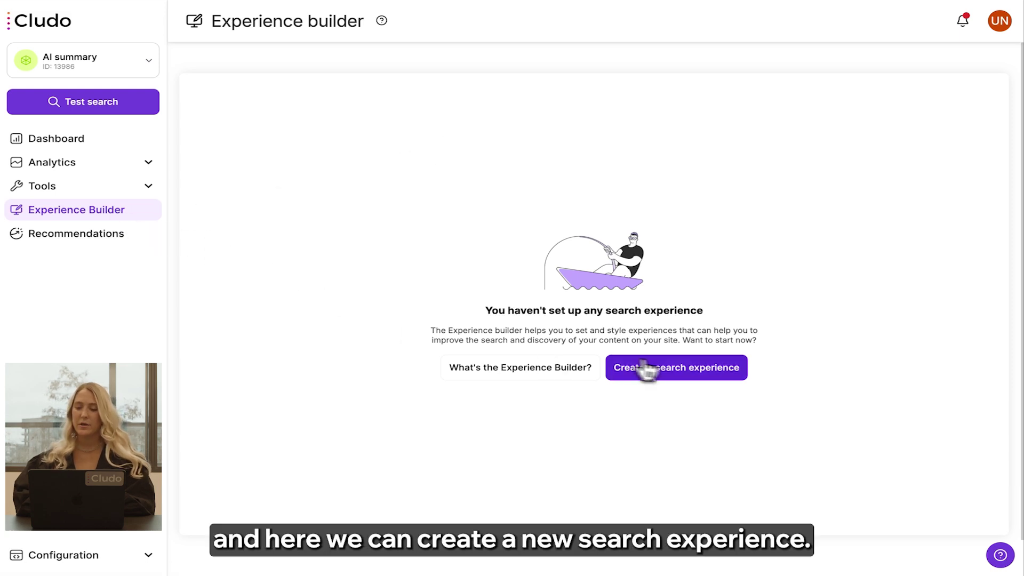
Step: Create a new Intelligent 404 experience named 'Anna test 404' and reach its general style step
left_click(697, 371)
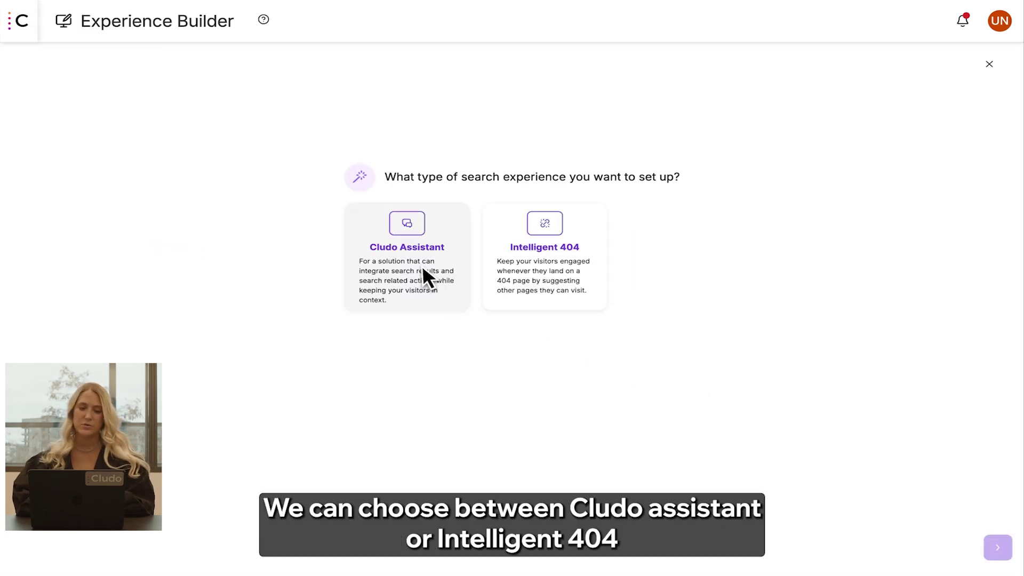
left_click(585, 290)
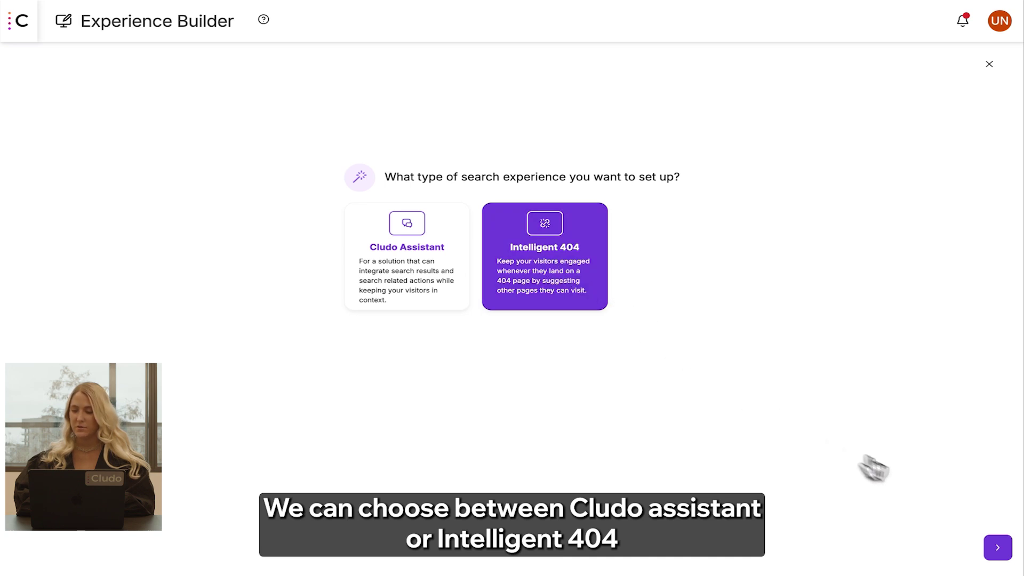
left_click(995, 545)
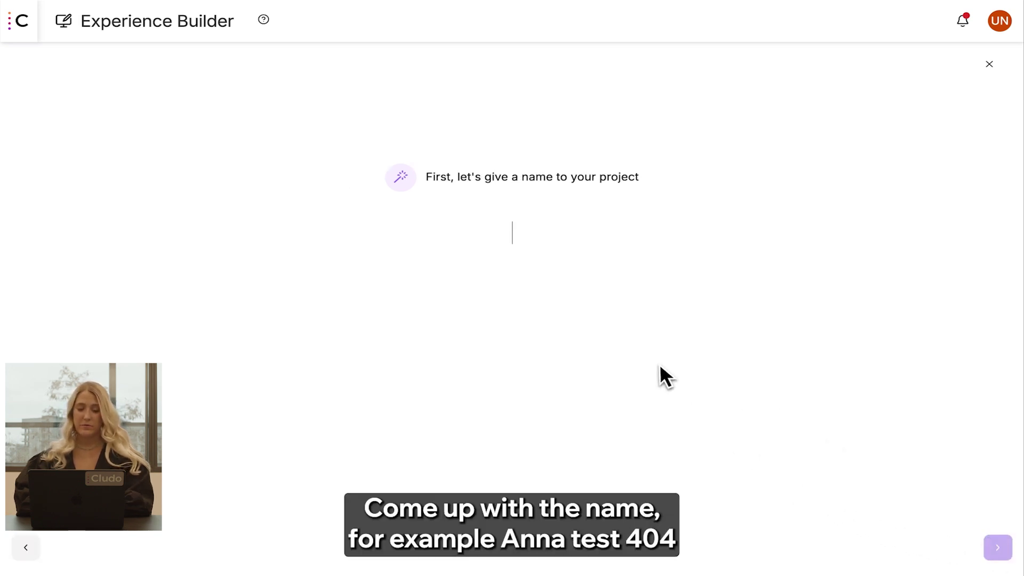
type("Anna test 404")
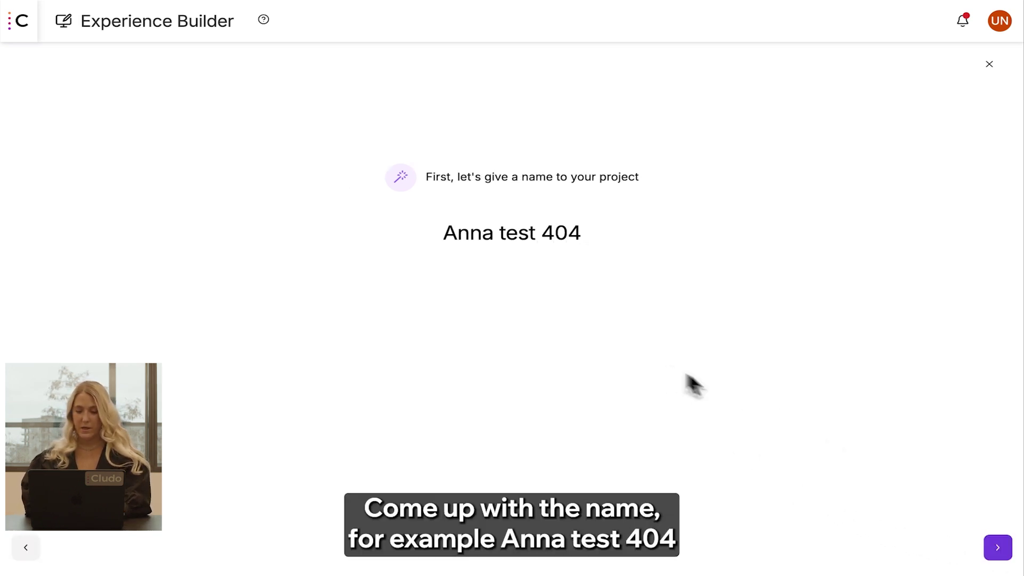
left_click(996, 551)
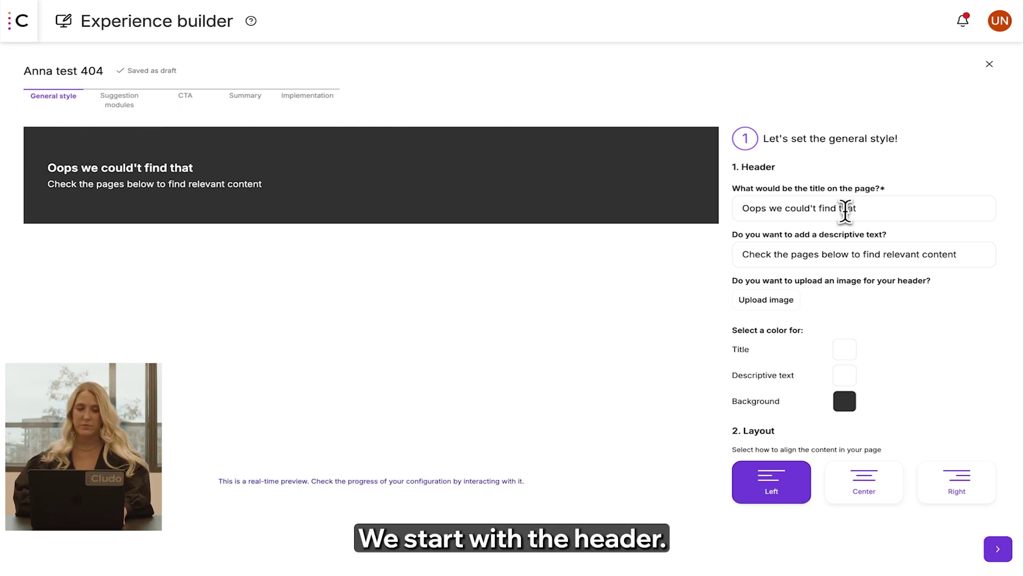
Step: End the title with 'your page' and place 404_image.png above the header text
double_click(845, 210)
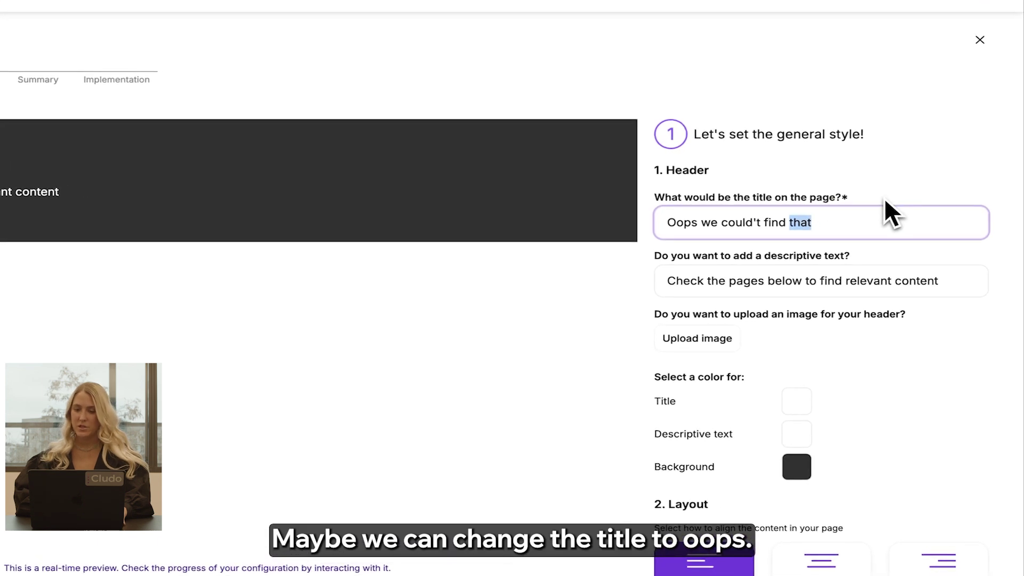
type("your page")
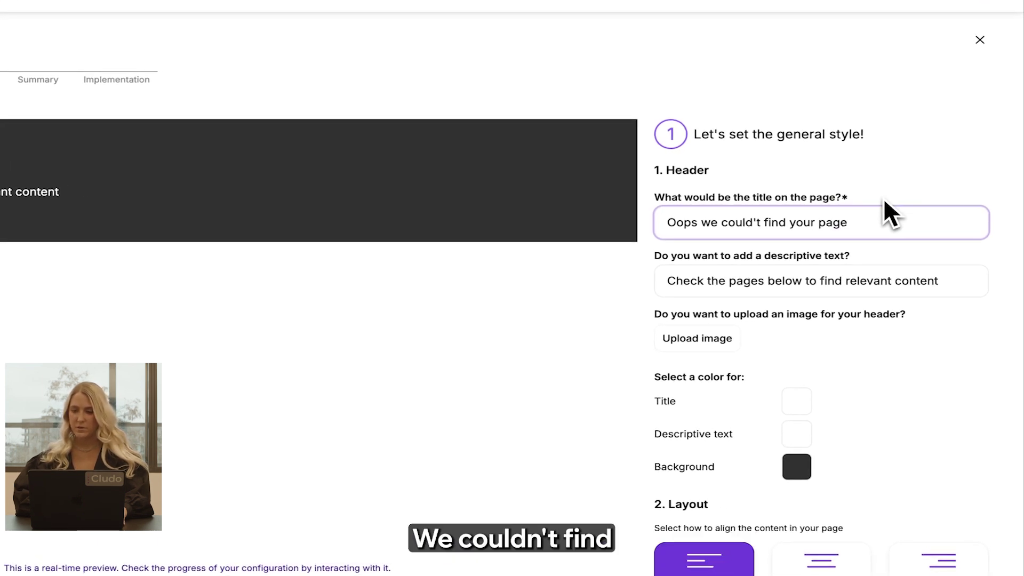
key("Tab")
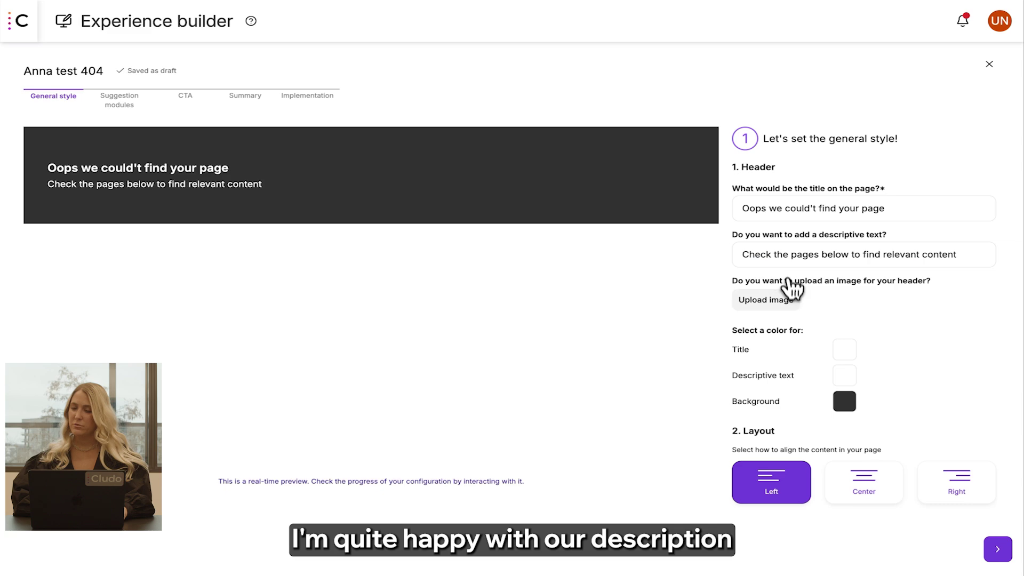
left_click(740, 305)
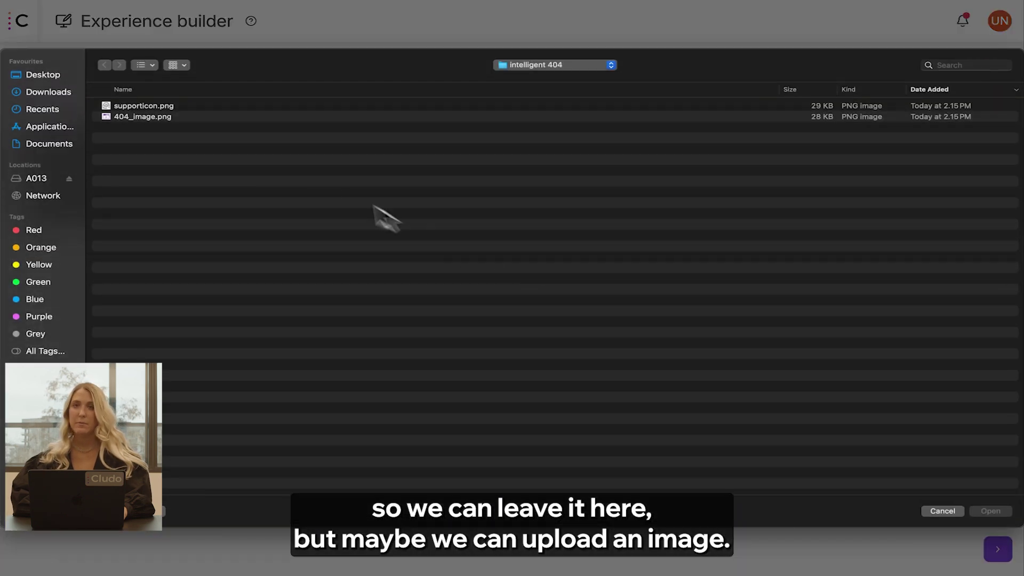
double_click(242, 116)
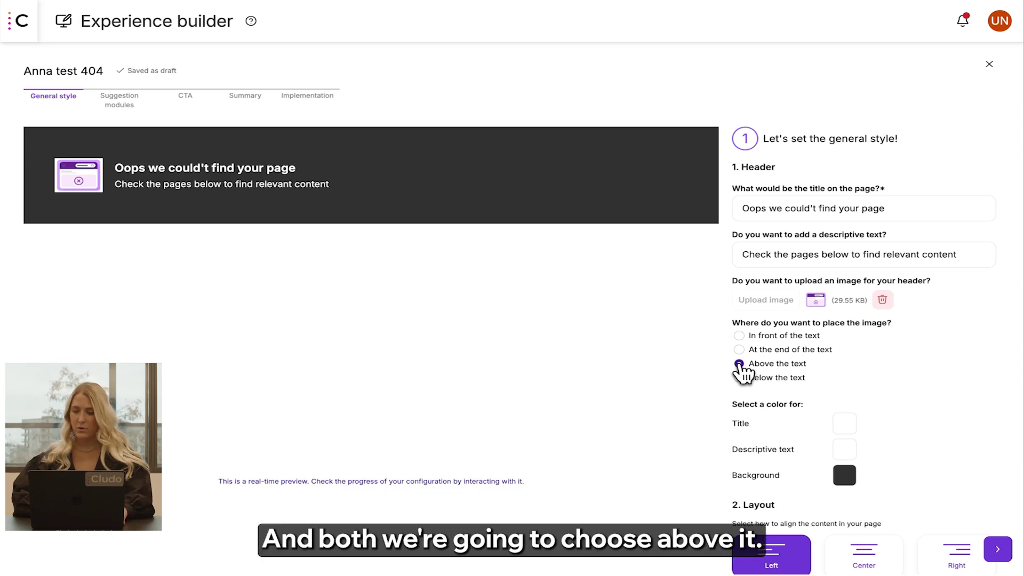
left_click(739, 364)
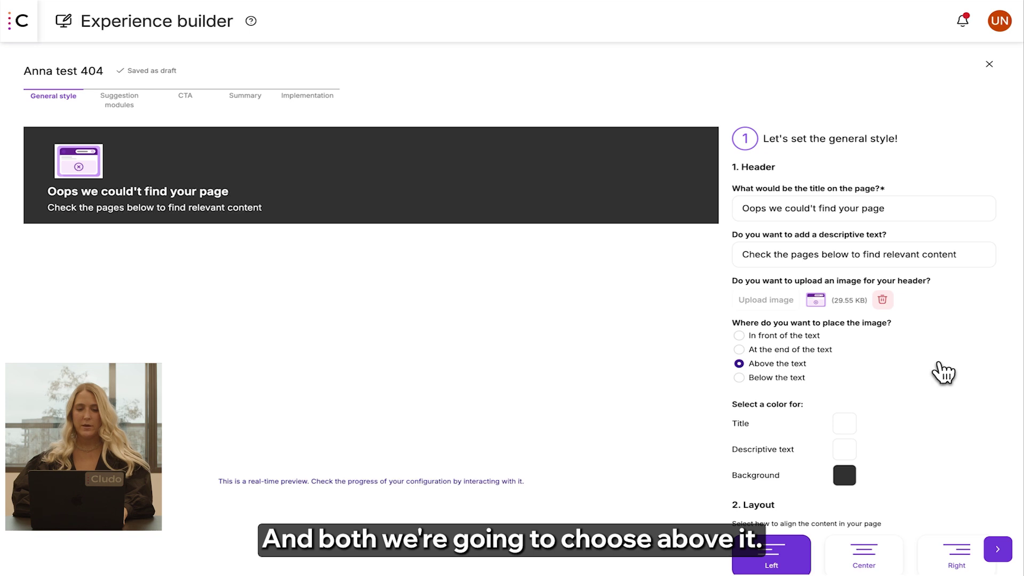
scroll(942, 373, "down", 1)
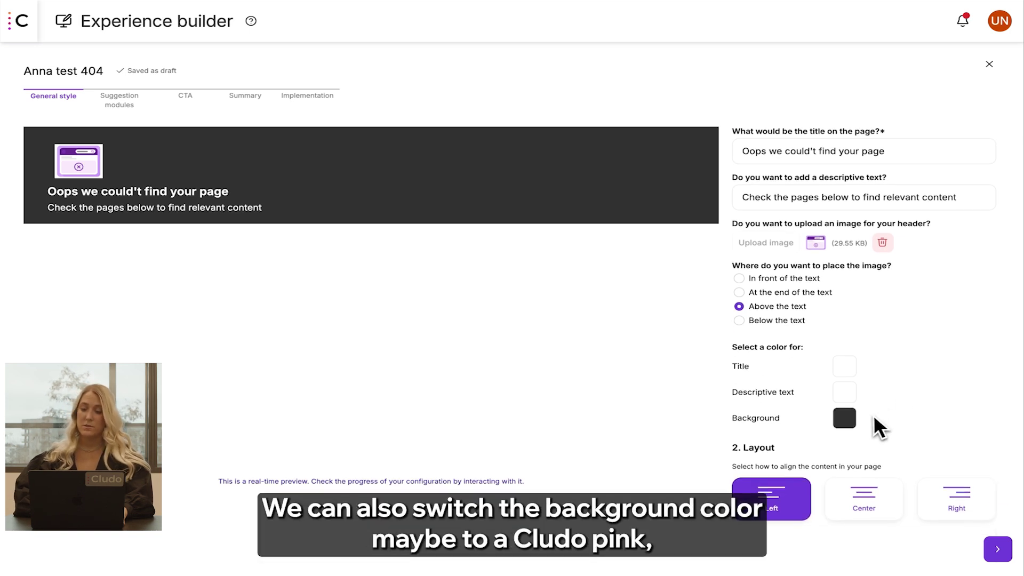
Step: Give the header a purple background and center its content
left_click(847, 419)
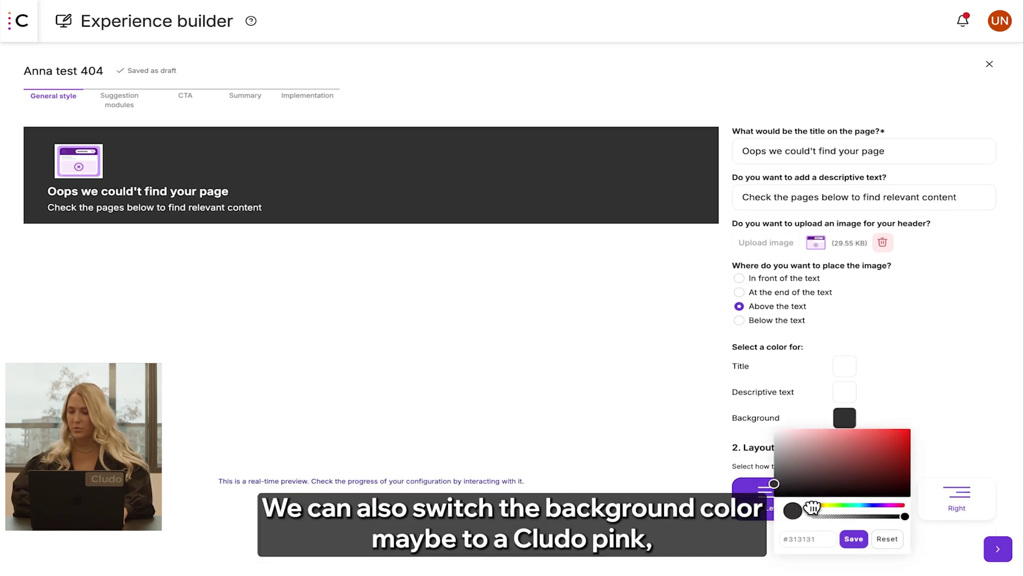
left_click_drag(812, 509, 882, 507)
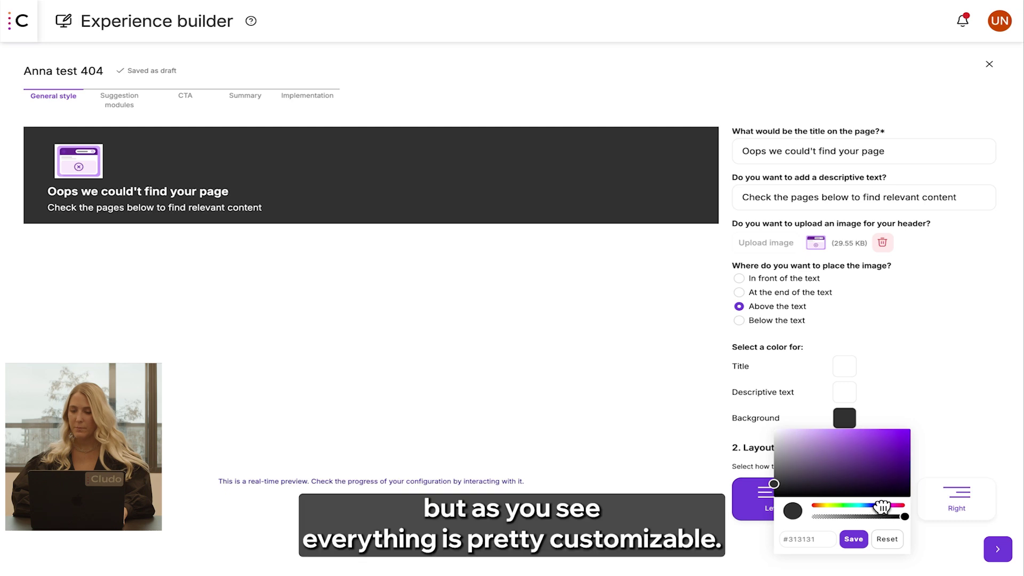
left_click(877, 451)
left_click(861, 537)
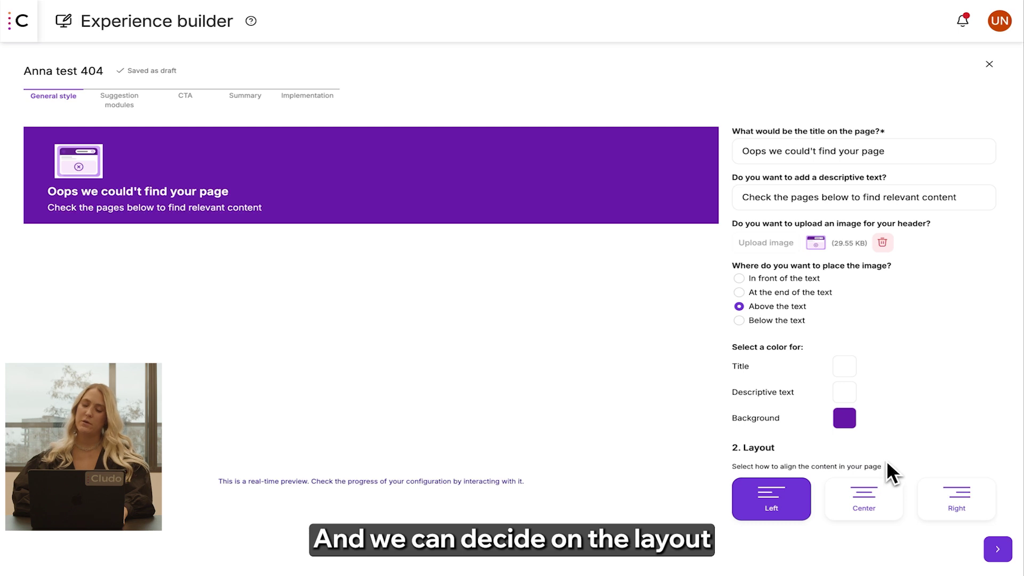
left_click(872, 505)
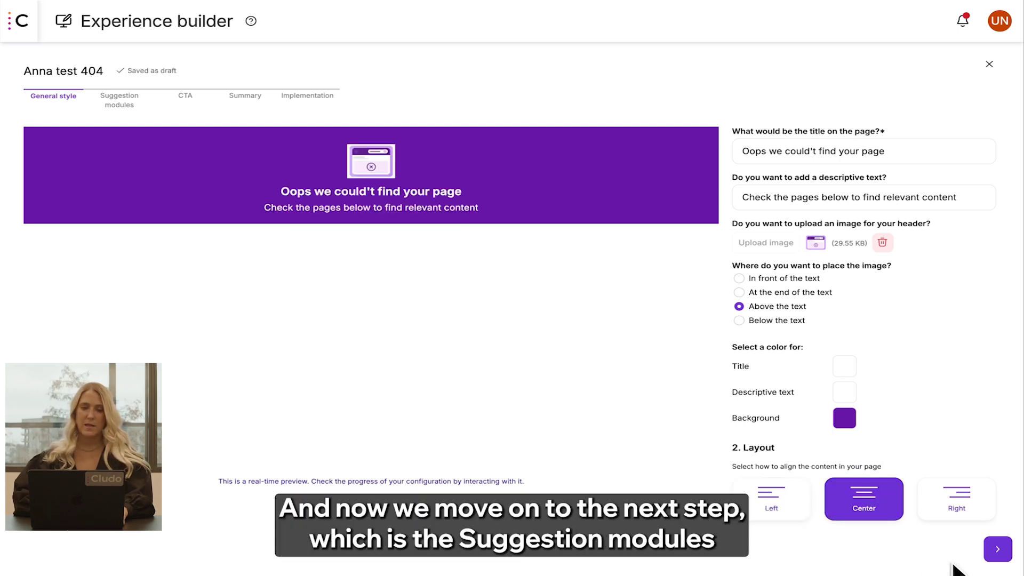
left_click(997, 549)
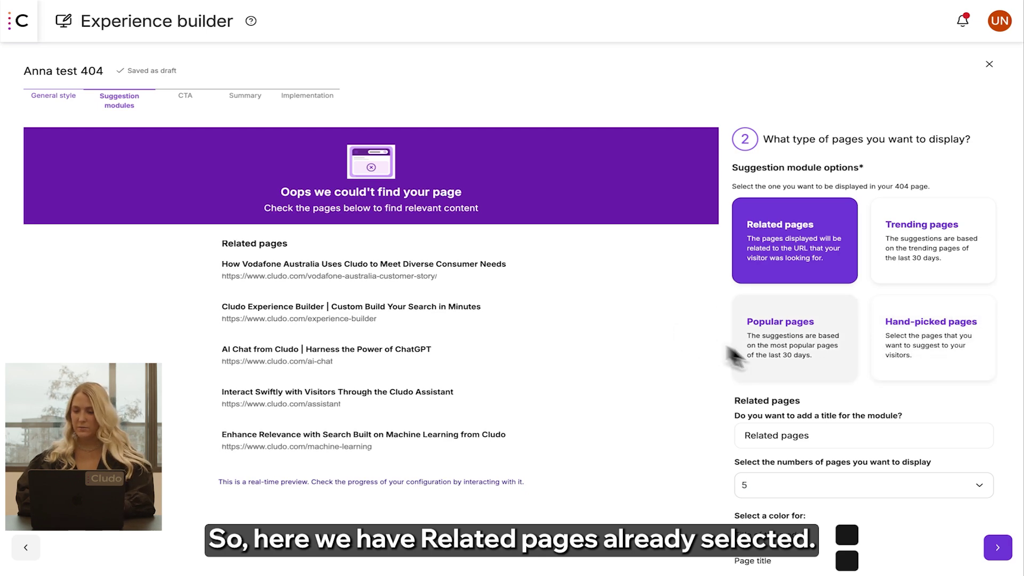
scroll(852, 375, "down", 2)
Step: Rename the Related pages module to 'Suggested pages' and show three results
double_click(763, 362)
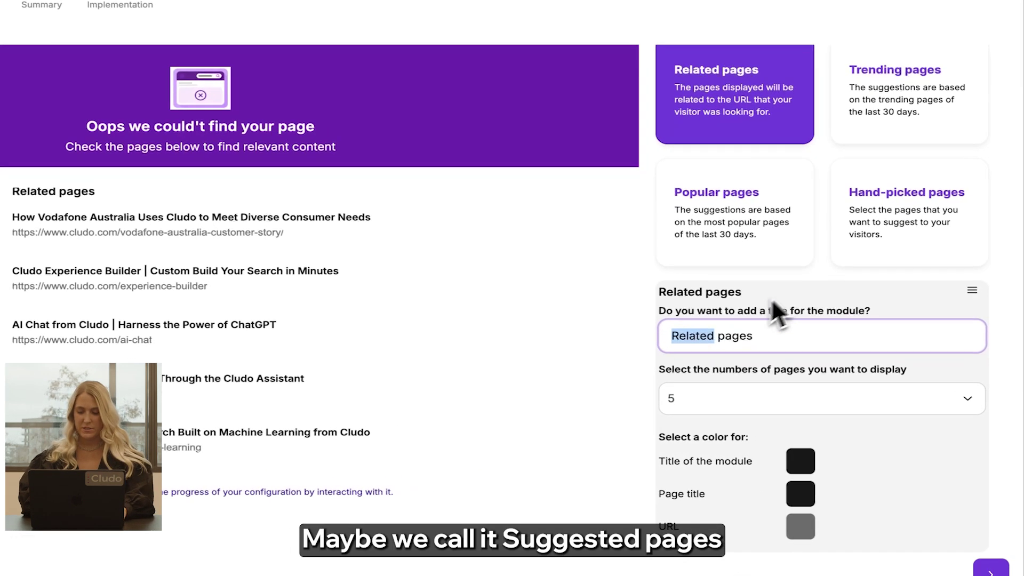
type("Suggested")
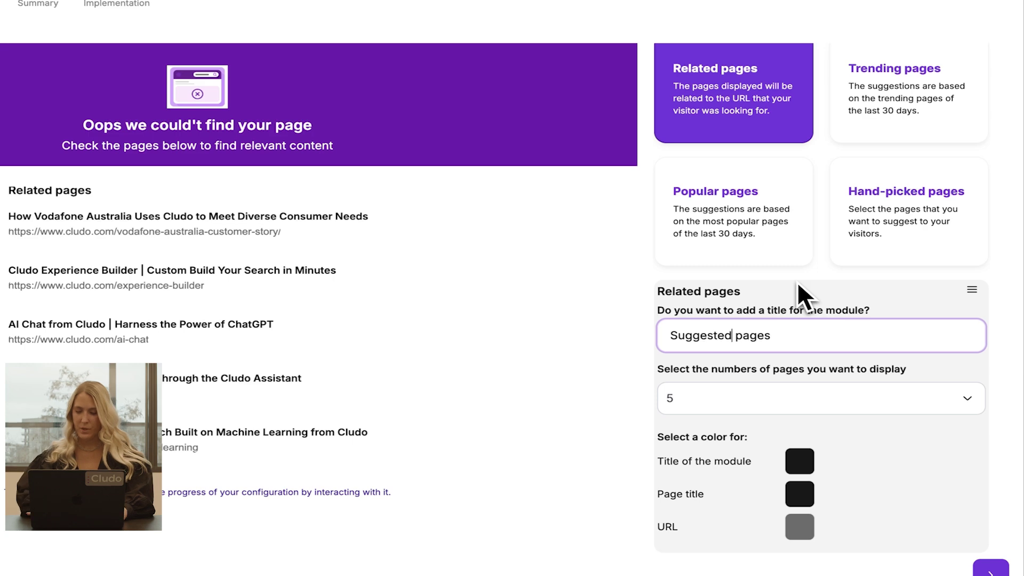
left_click(756, 404)
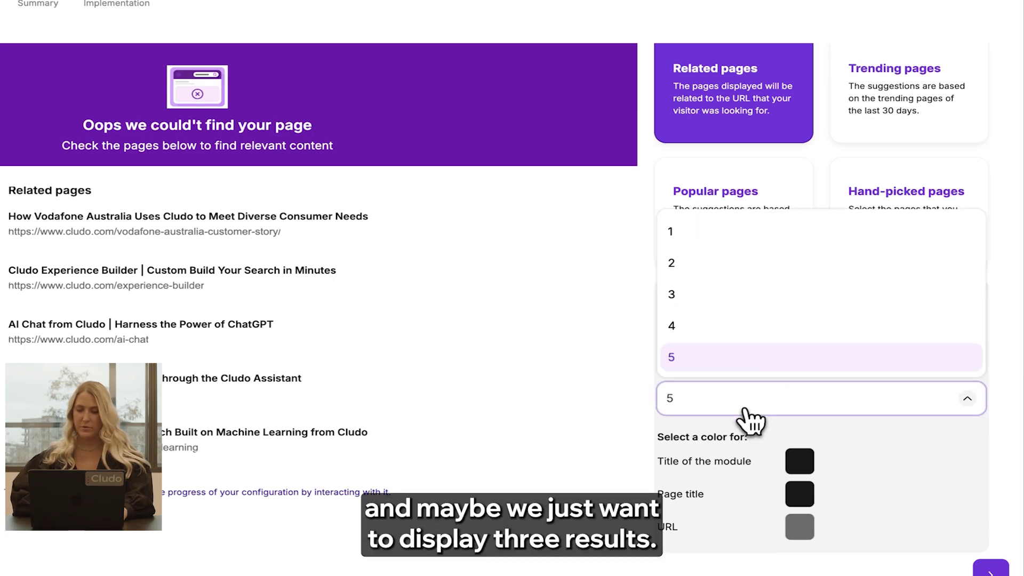
left_click(712, 301)
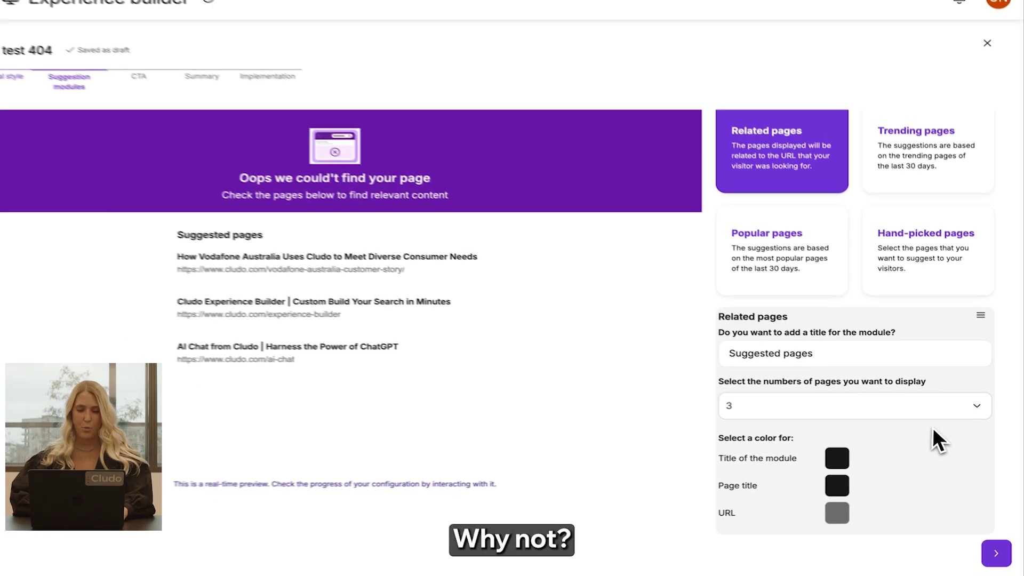
Step: Make the suggested page titles purple
left_click(850, 485)
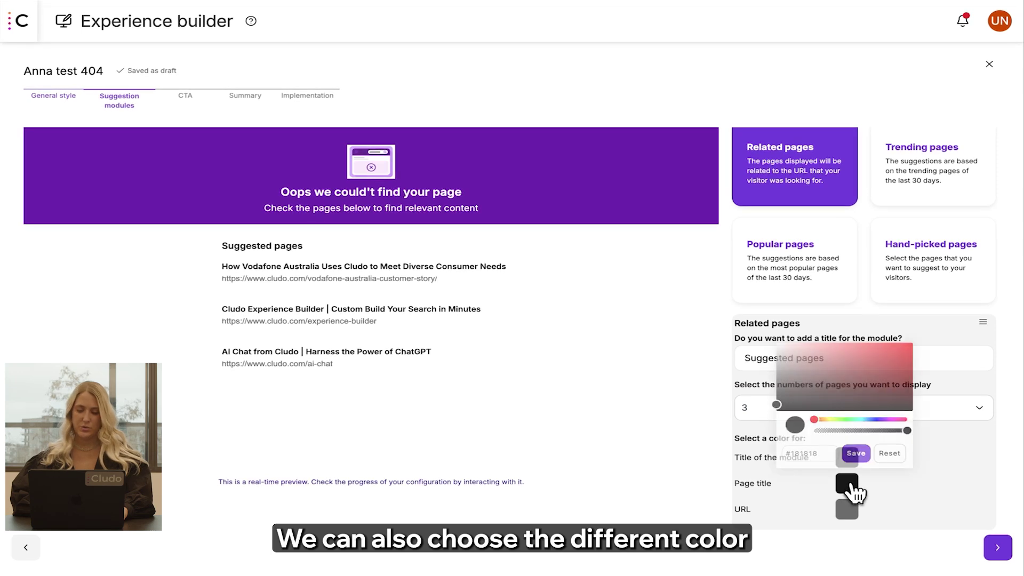
left_click_drag(812, 419, 882, 419)
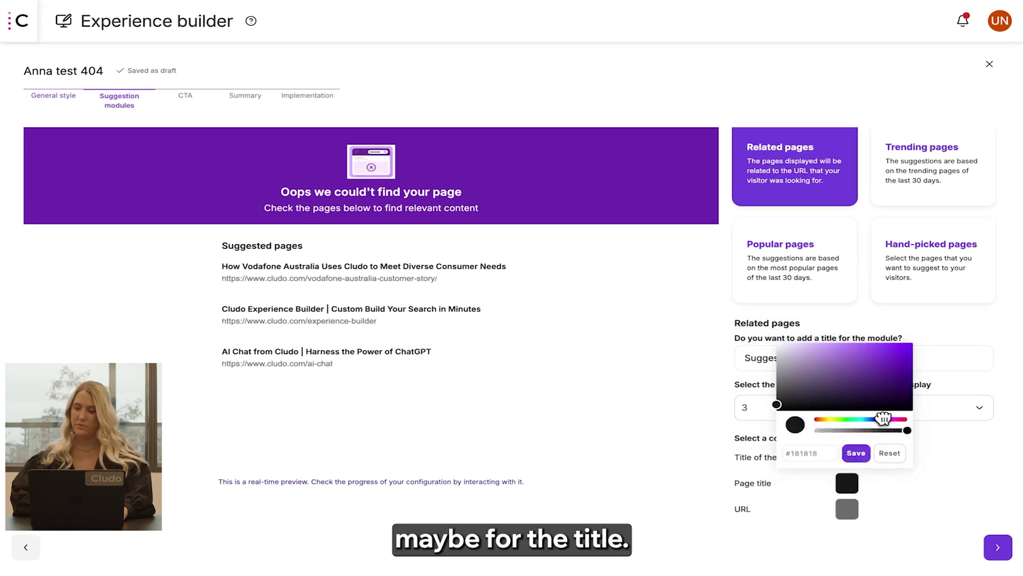
left_click(888, 370)
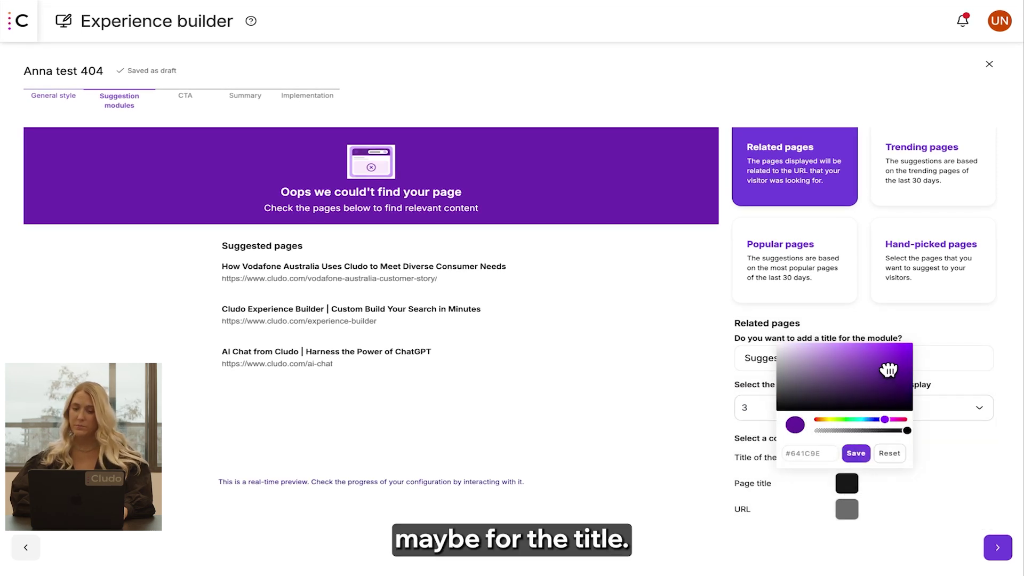
left_click(856, 453)
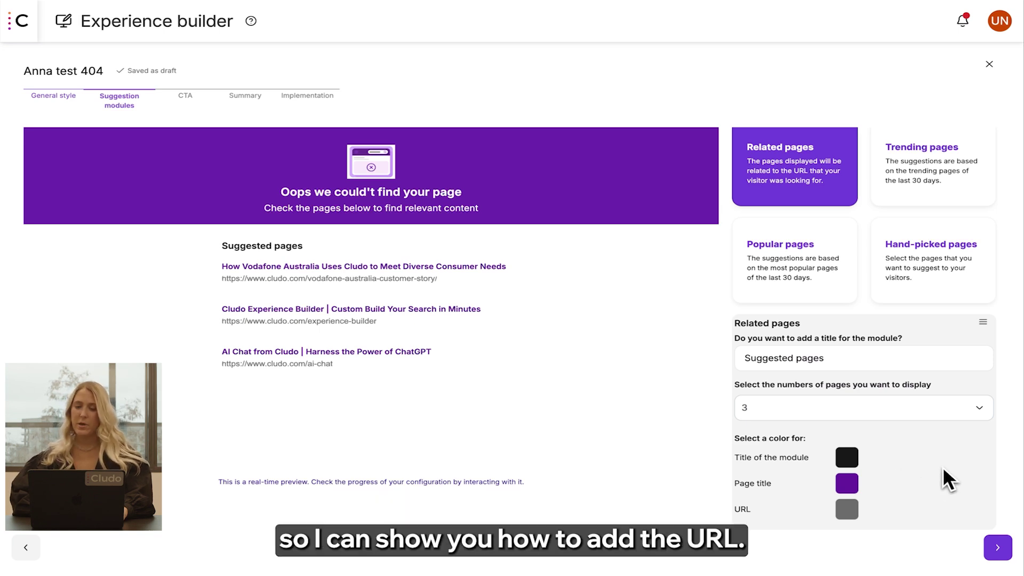
Step: Add a Hand-picked pages module titled 'Top pages' showing three pages
left_click(942, 286)
scroll(920, 400, "down", 2)
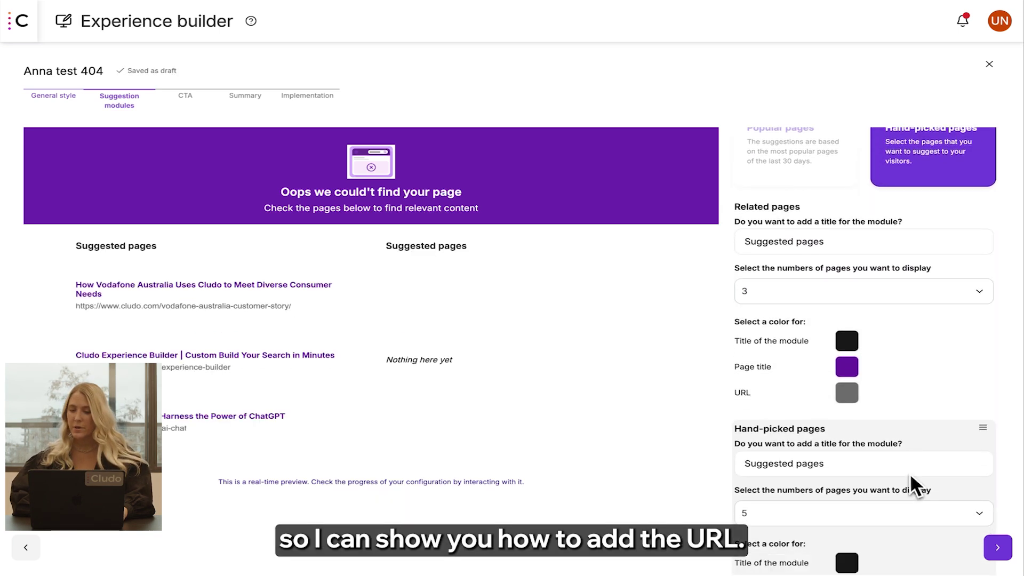
scroll(909, 476, "down", 1)
scroll(909, 476, "down", 2)
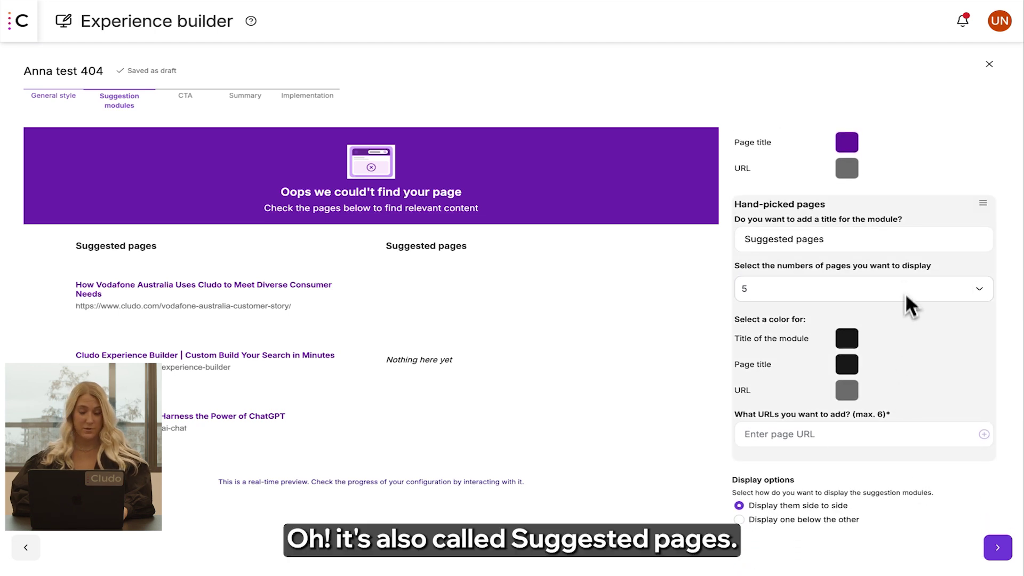
left_click(761, 239)
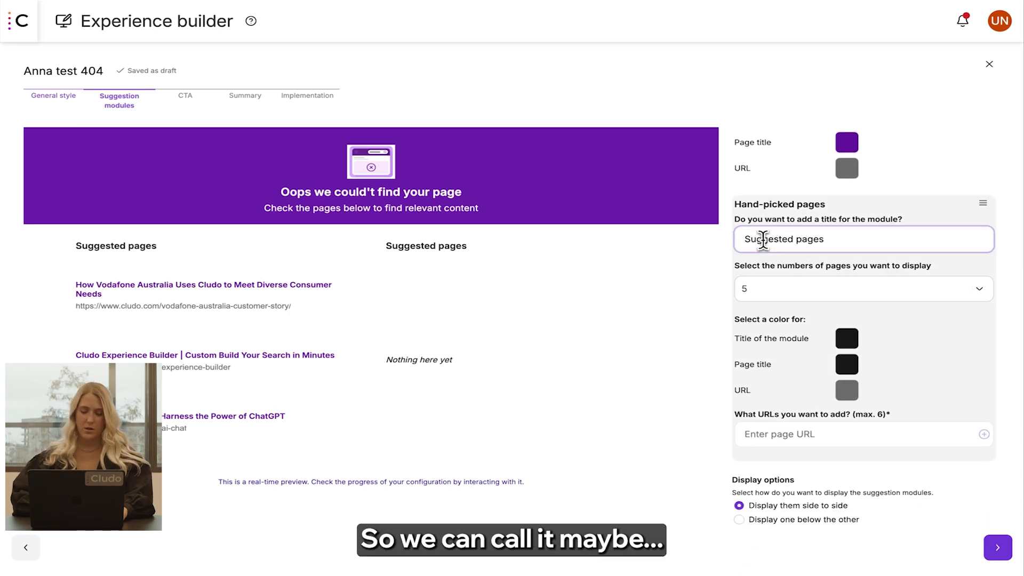
double_click(768, 239)
type("Top")
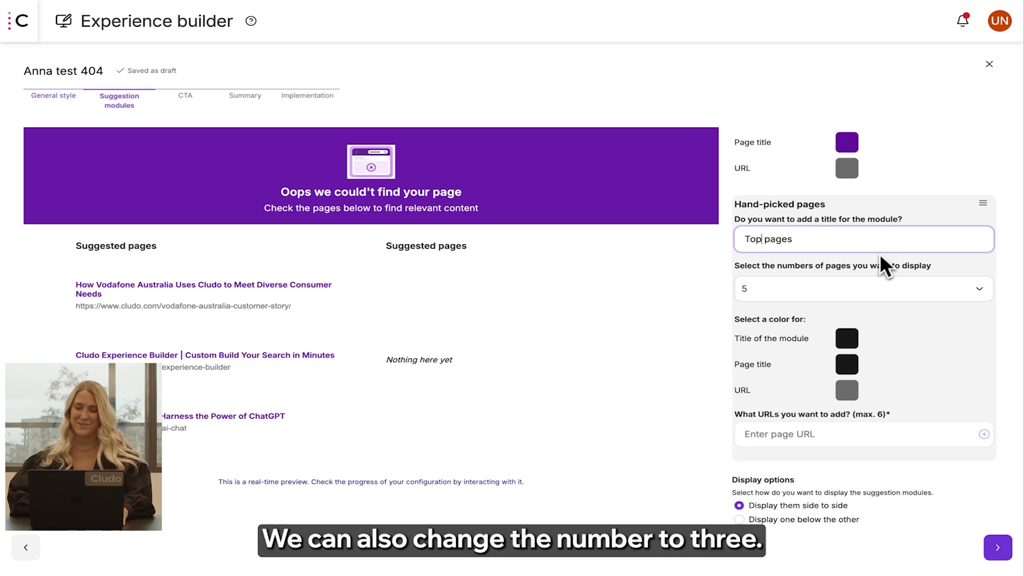
left_click(874, 303)
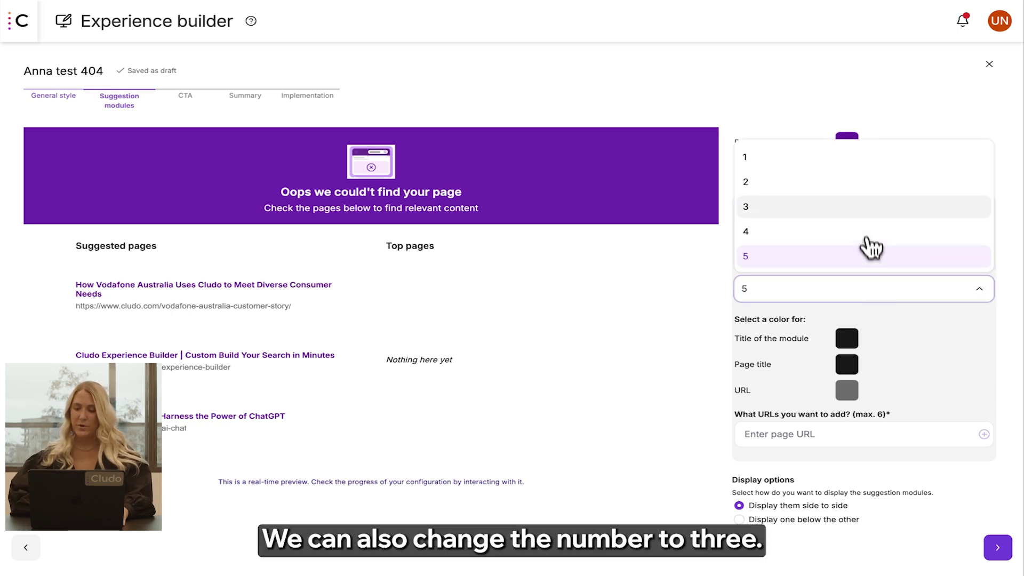
left_click(867, 212)
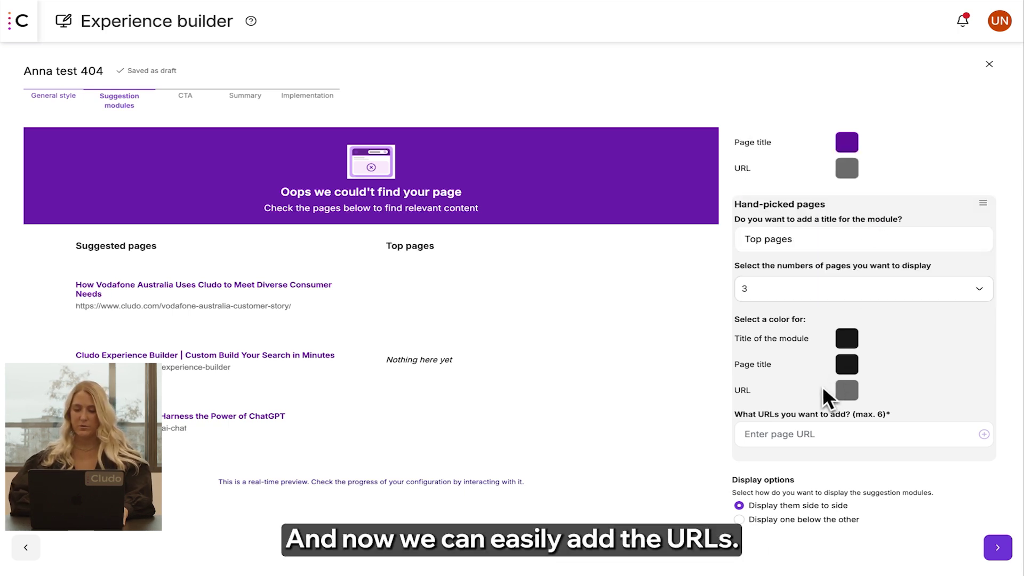
Step: Add the cludo.com, support and demo pages as Cludo Home, Cludo Support and Cludo Sales
left_click(793, 436)
type("ludo.com")
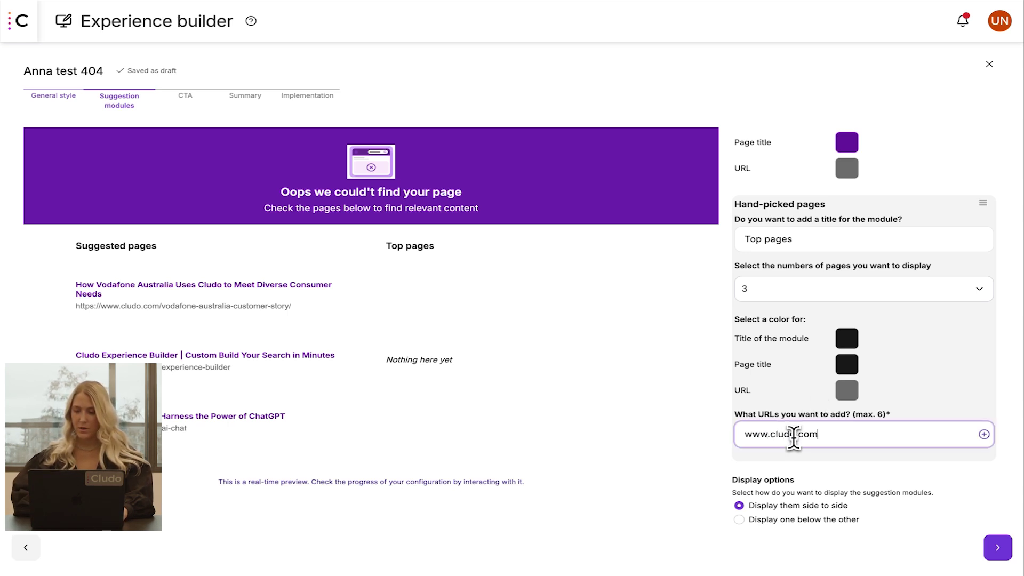
key("Return")
left_click(822, 505)
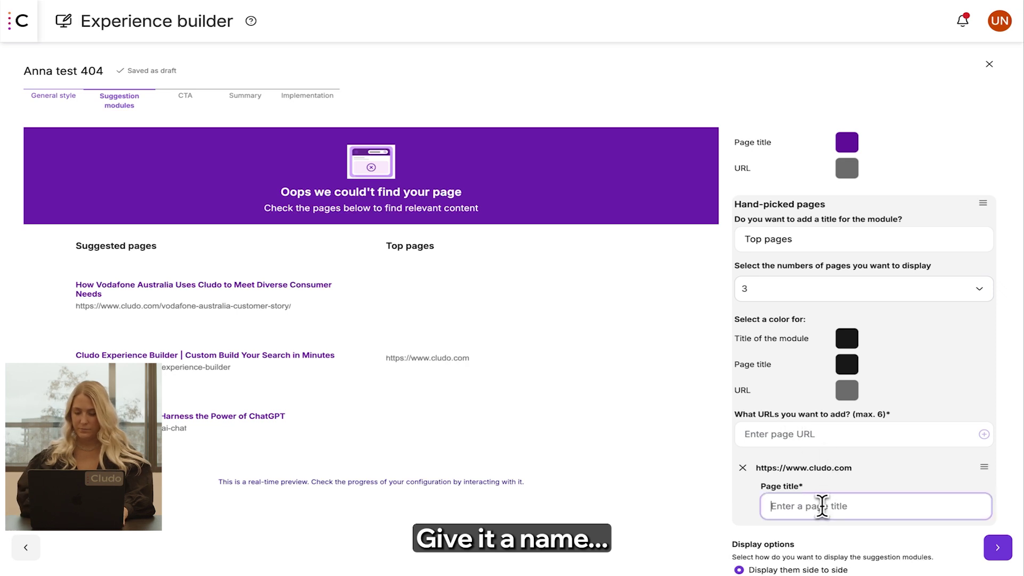
type("Cludo Home")
scroll(833, 490, "down", 1)
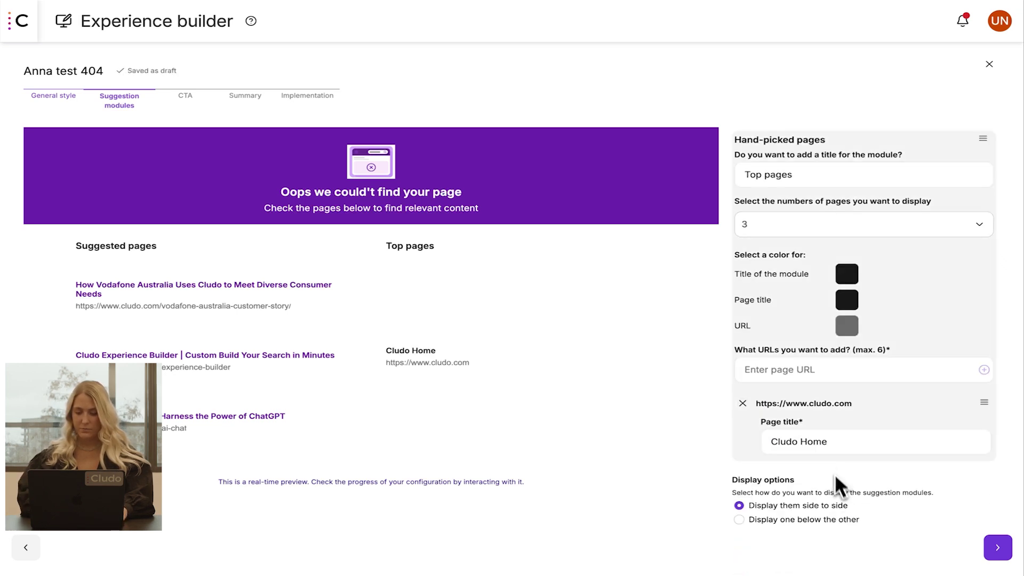
left_click(822, 369)
type("www")
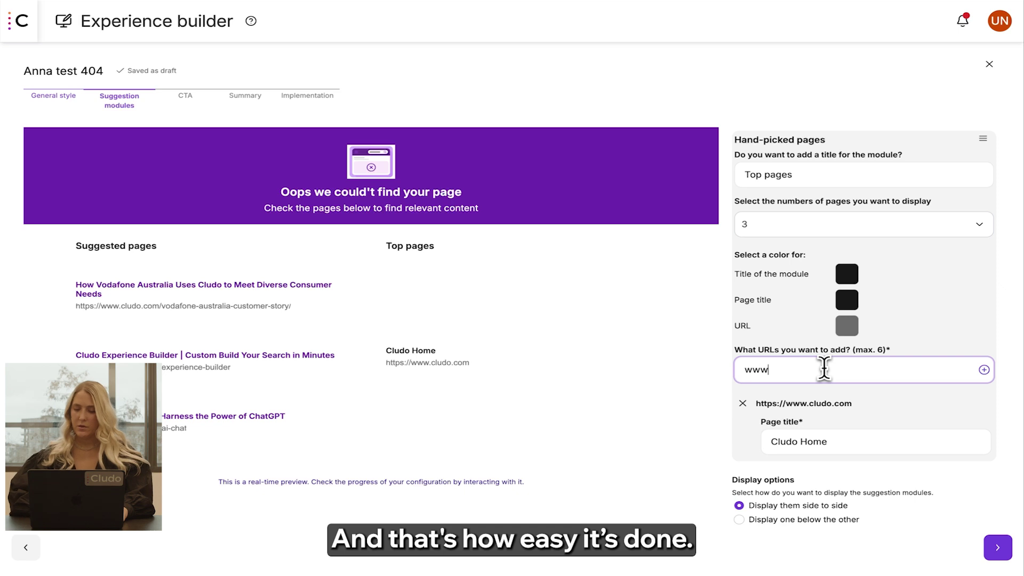
type(".cludo.com/")
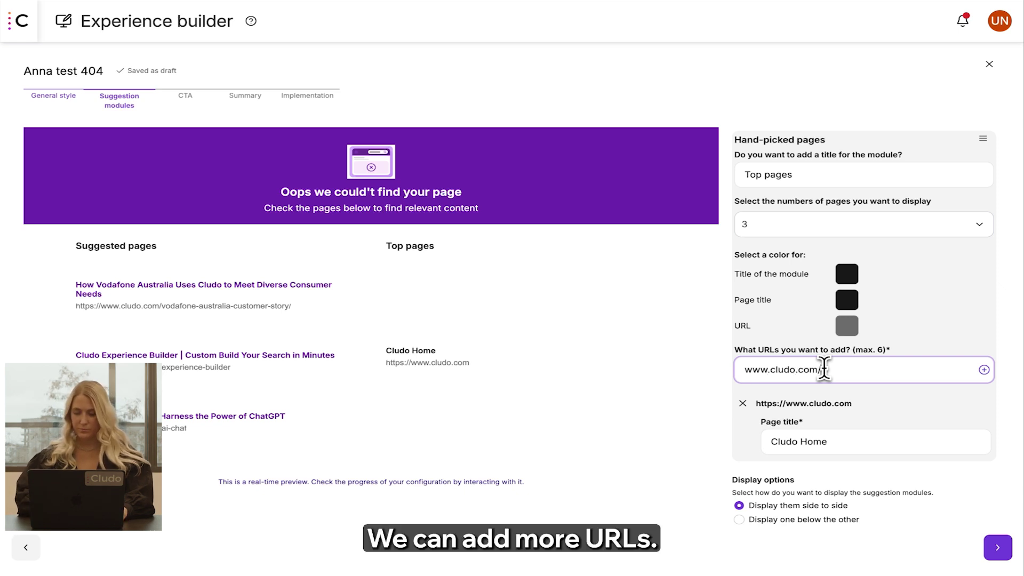
type("support")
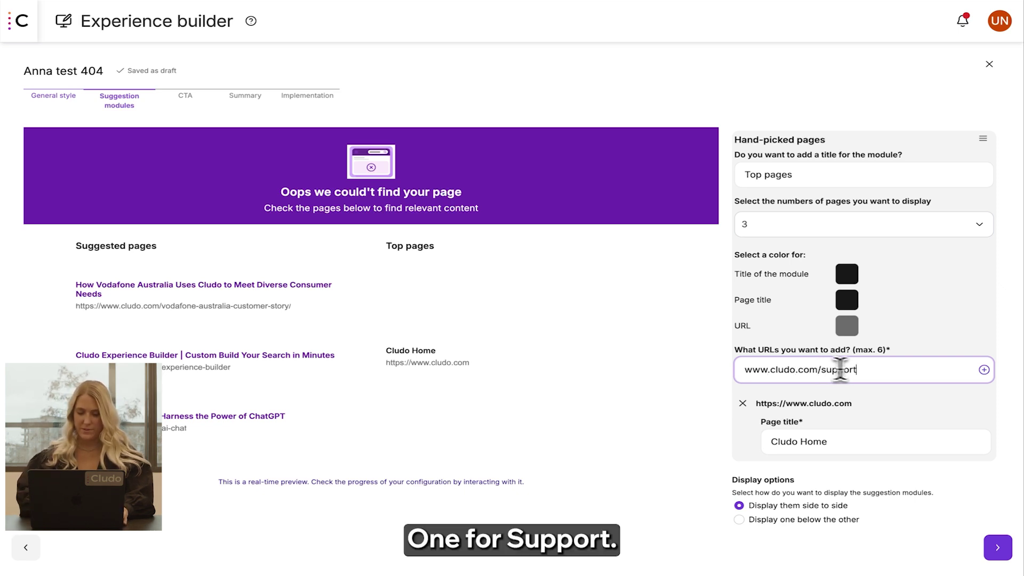
key("Return")
left_click(826, 502)
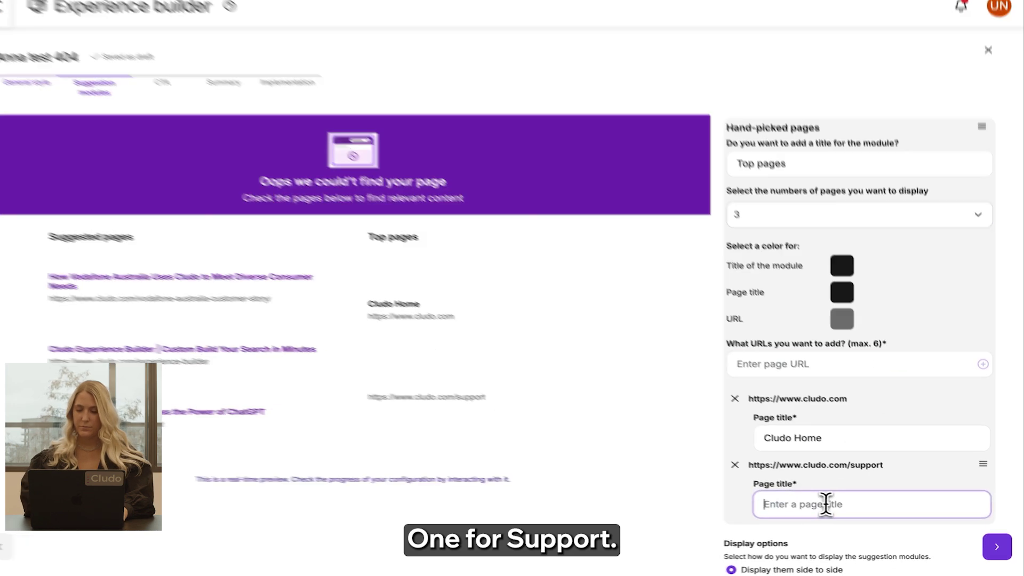
type("Clu")
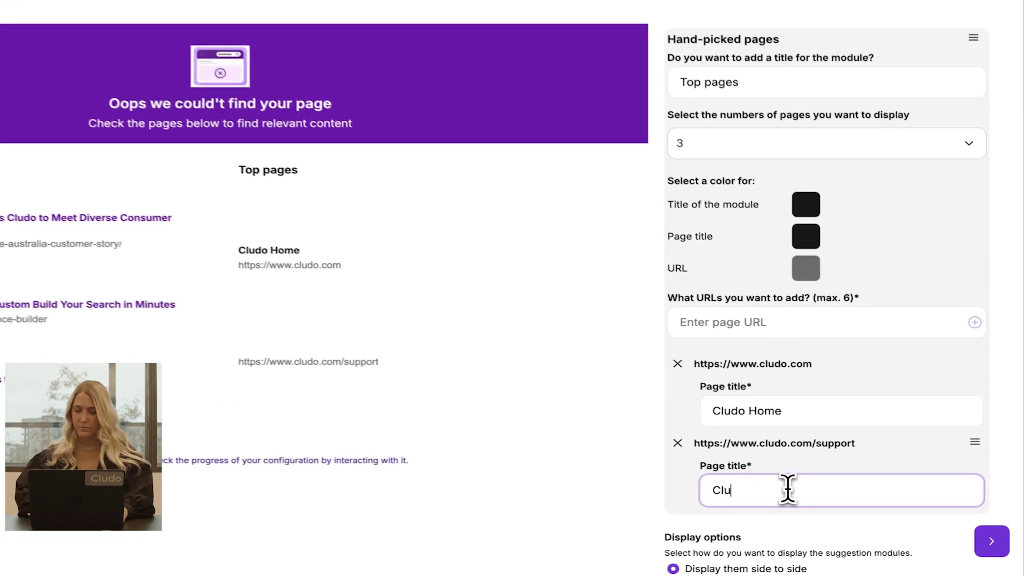
type("do Support")
left_click(819, 313)
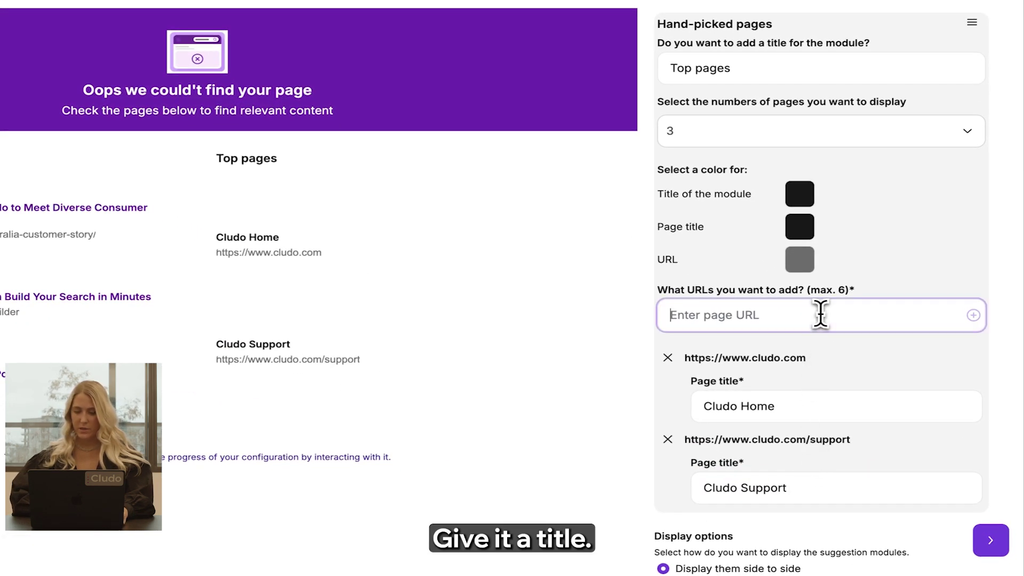
type("ww.cludo.co")
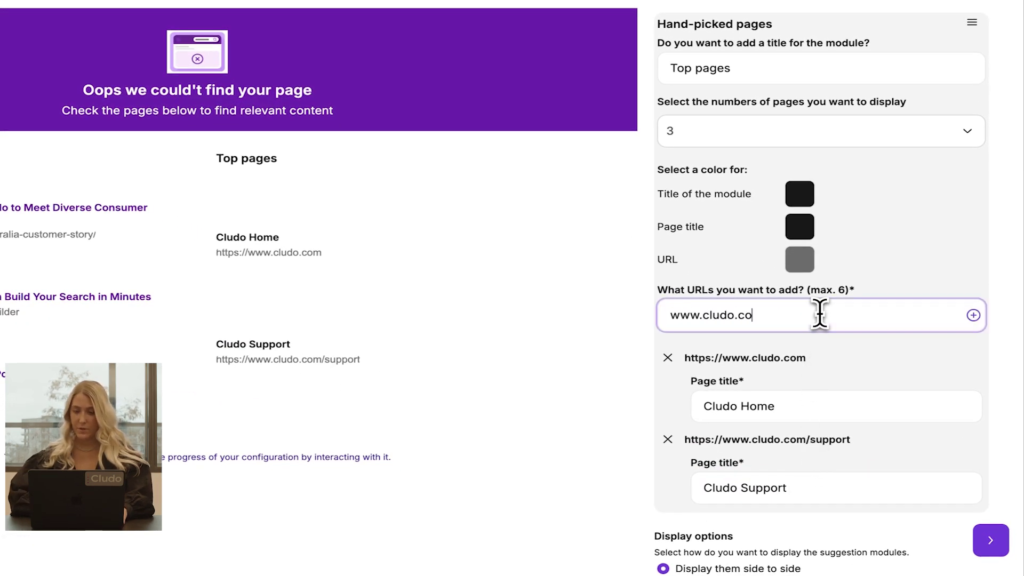
type("m/demo")
key("Return")
scroll(819, 314, "down", 2)
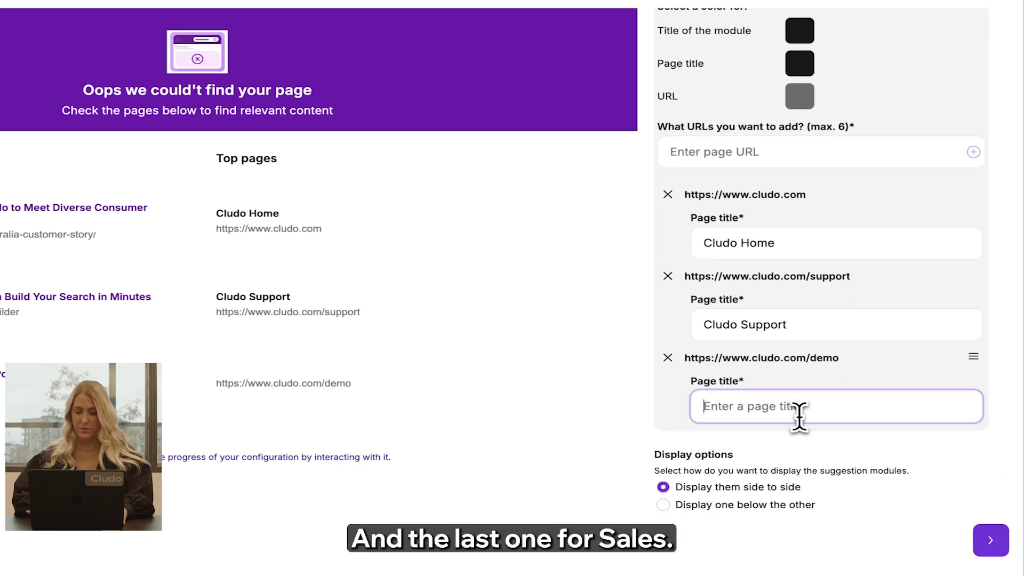
type("Cludo Sales")
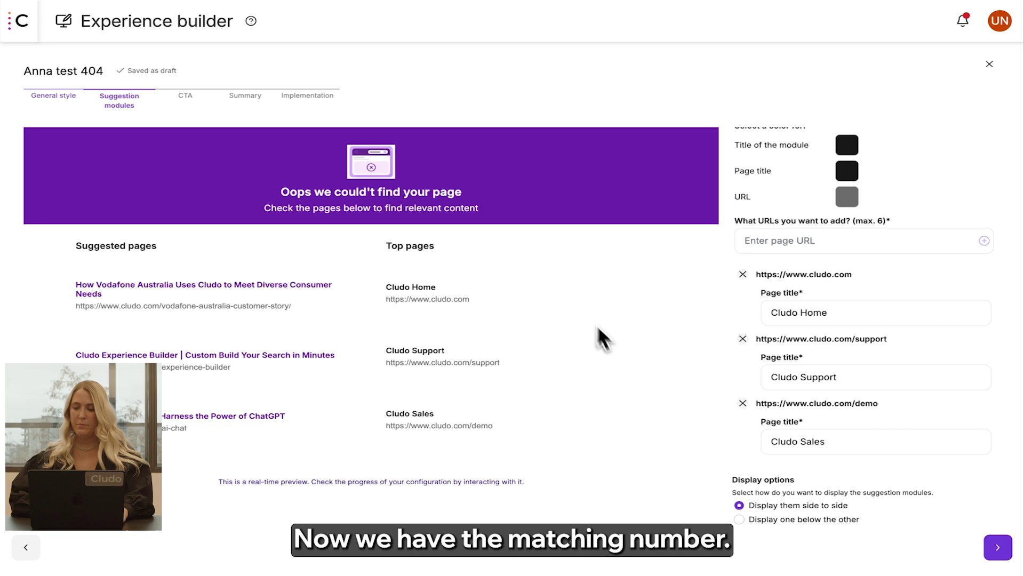
scroll(841, 462, "up", 2)
scroll(841, 462, "up", 1)
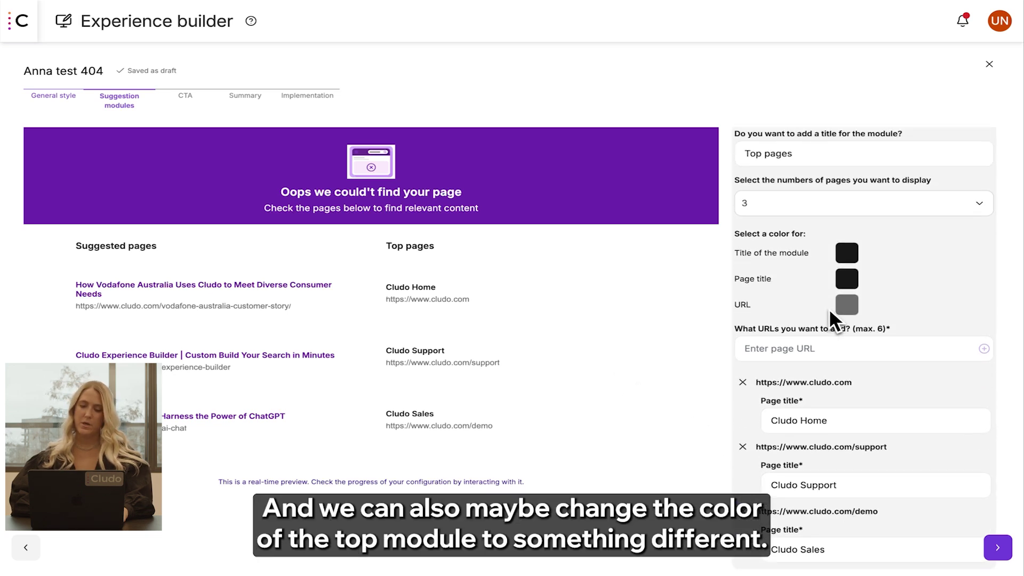
Step: Make the Top pages module title green
left_click(850, 262)
left_click_drag(846, 340, 840, 339)
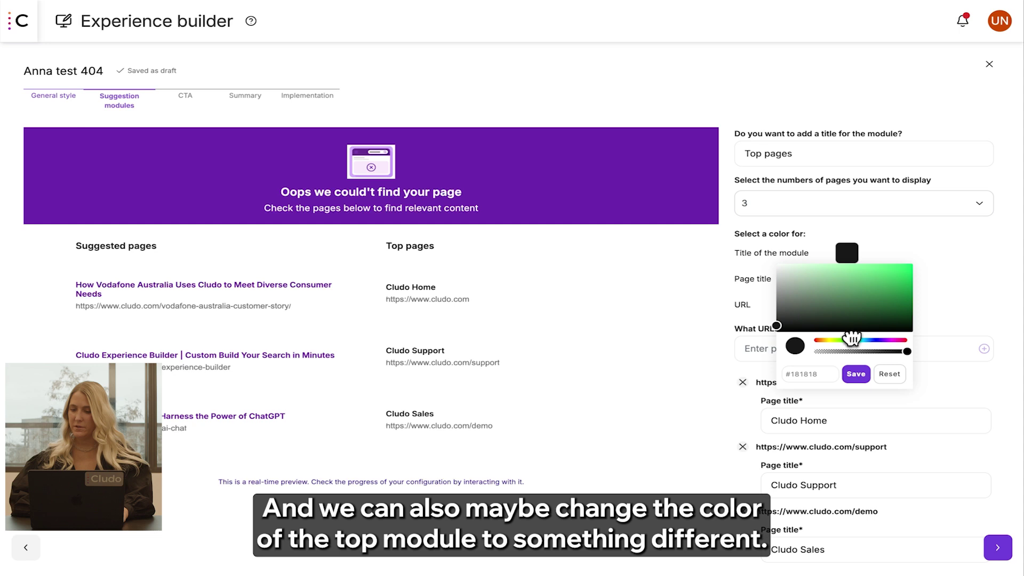
left_click(884, 295)
left_click(855, 373)
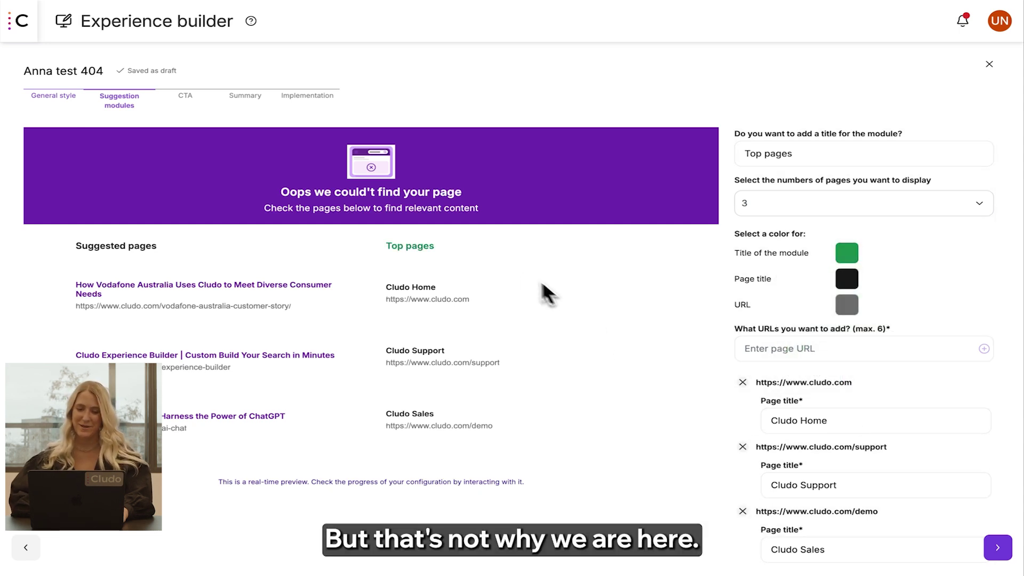
scroll(829, 309, "down", 3)
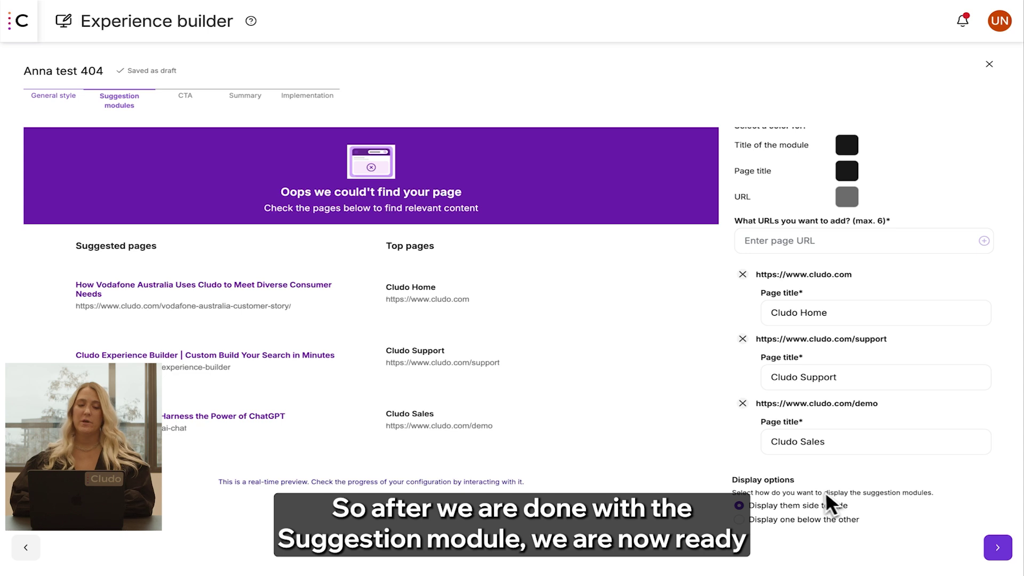
Step: Enable a CTA button labelled 'Contact Support' with the supporticon.png icon
left_click(999, 547)
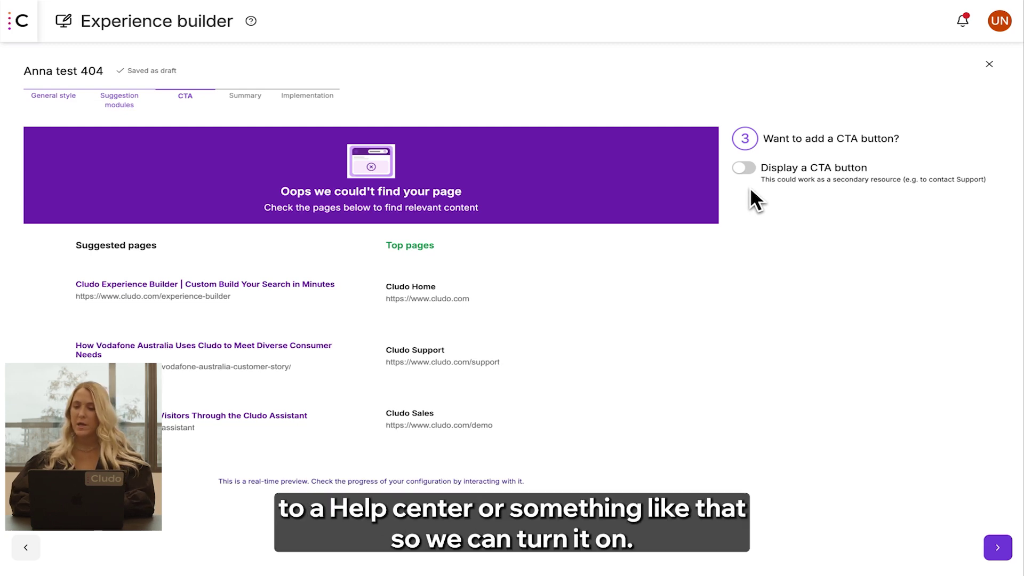
left_click(742, 167)
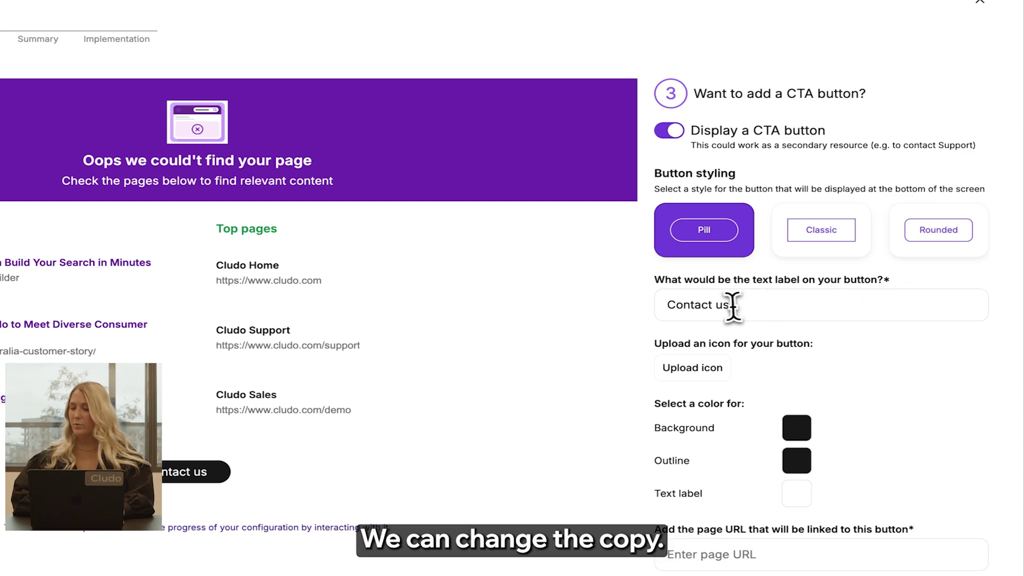
left_click_drag(759, 305, 663, 305)
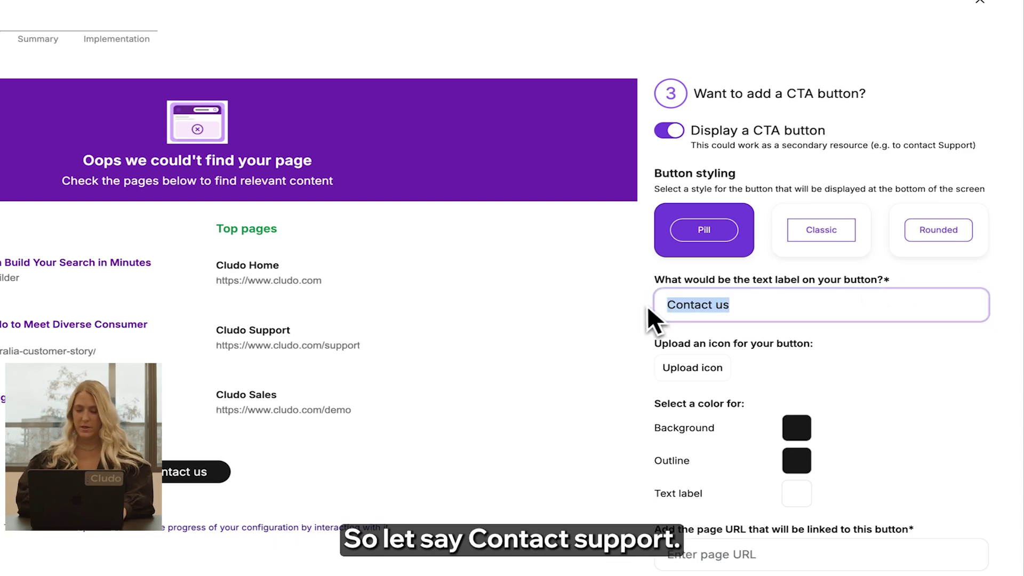
type("Contact Support")
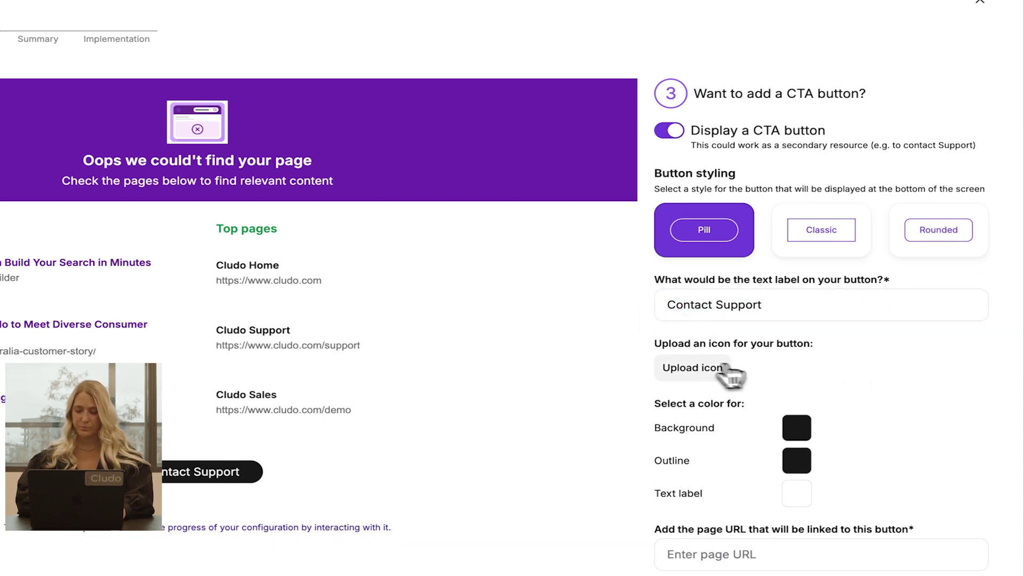
left_click(694, 367)
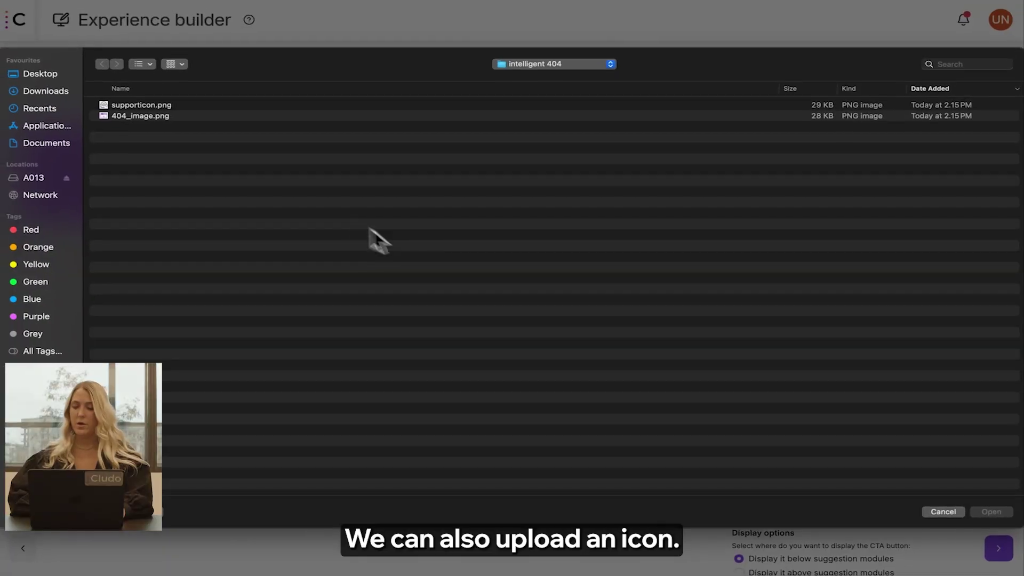
double_click(156, 107)
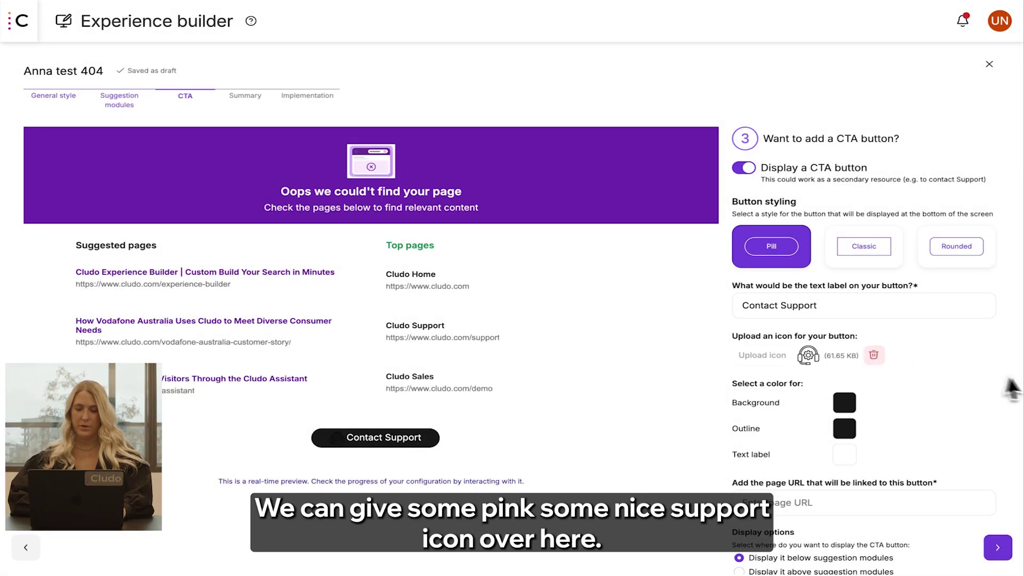
scroll(968, 356, "down", 2)
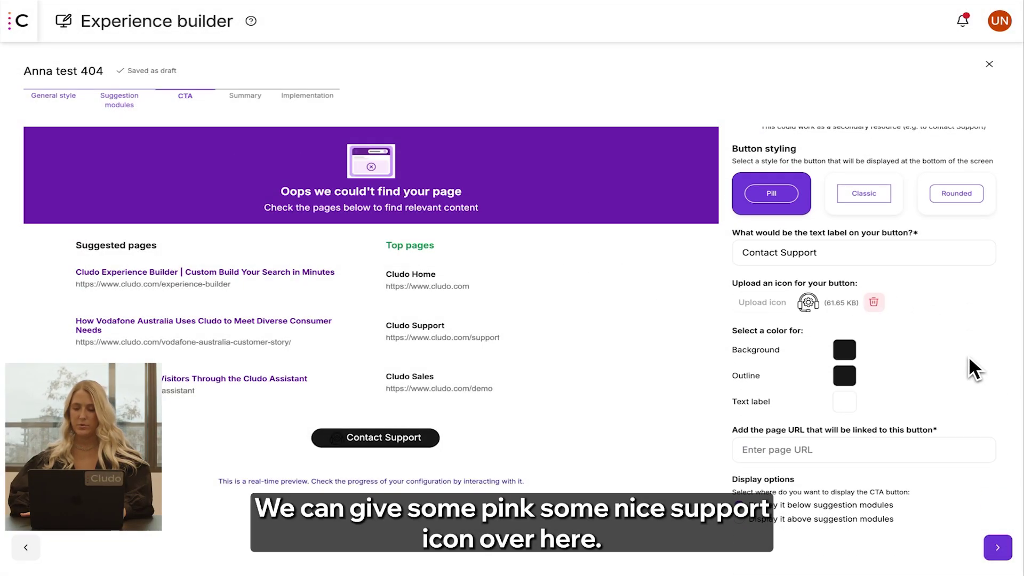
Step: Make the Contact Support button background purple
left_click(846, 352)
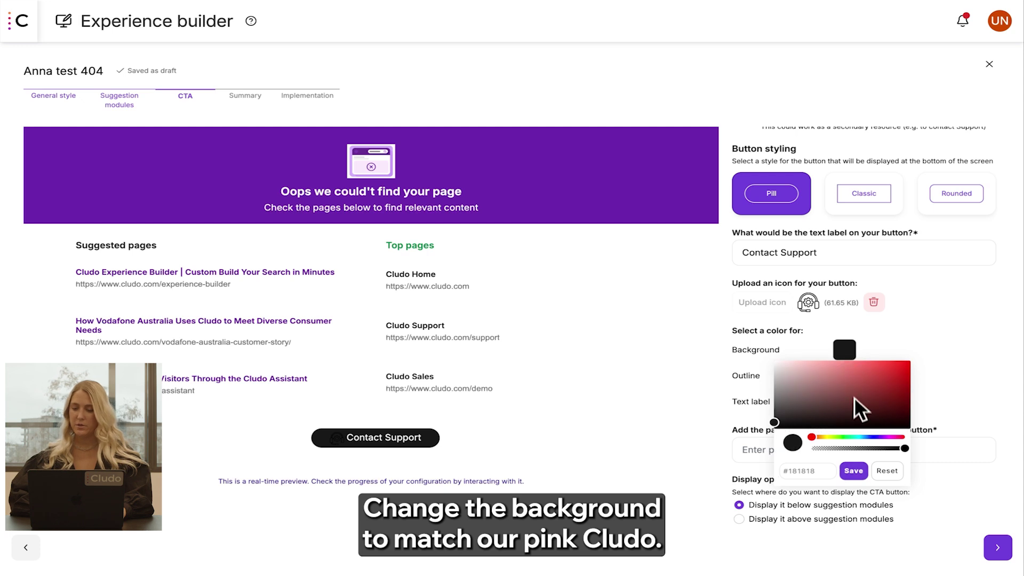
left_click_drag(812, 437, 883, 436)
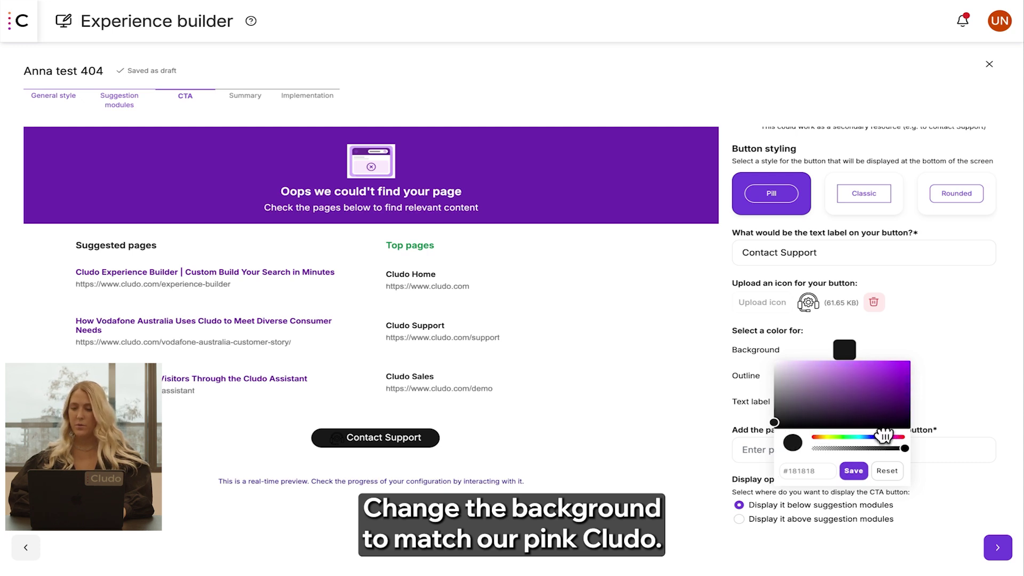
left_click(879, 389)
left_click(855, 471)
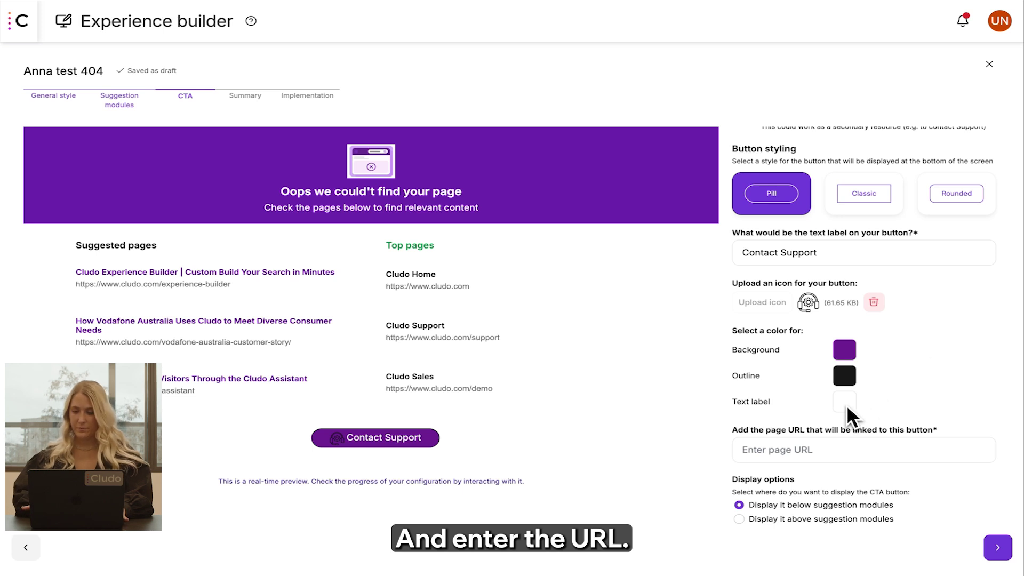
left_click(813, 450)
type("https://www.cl")
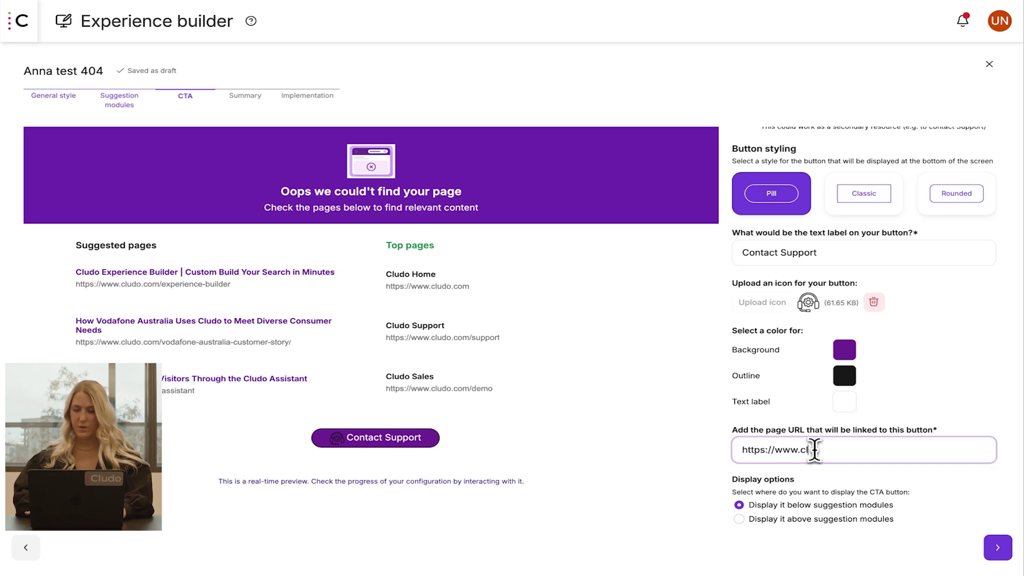
type("udo.com")
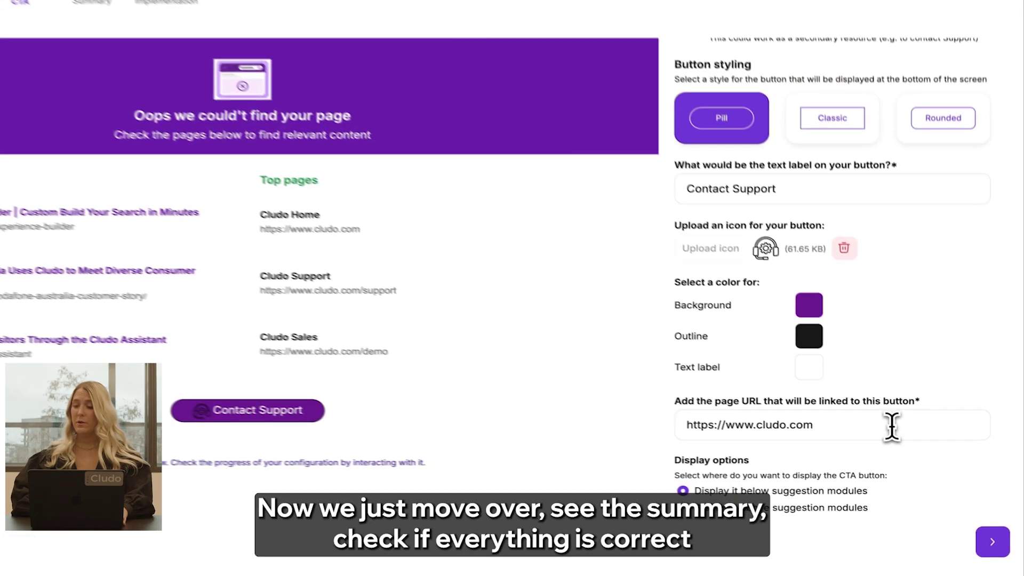
left_click(731, 499)
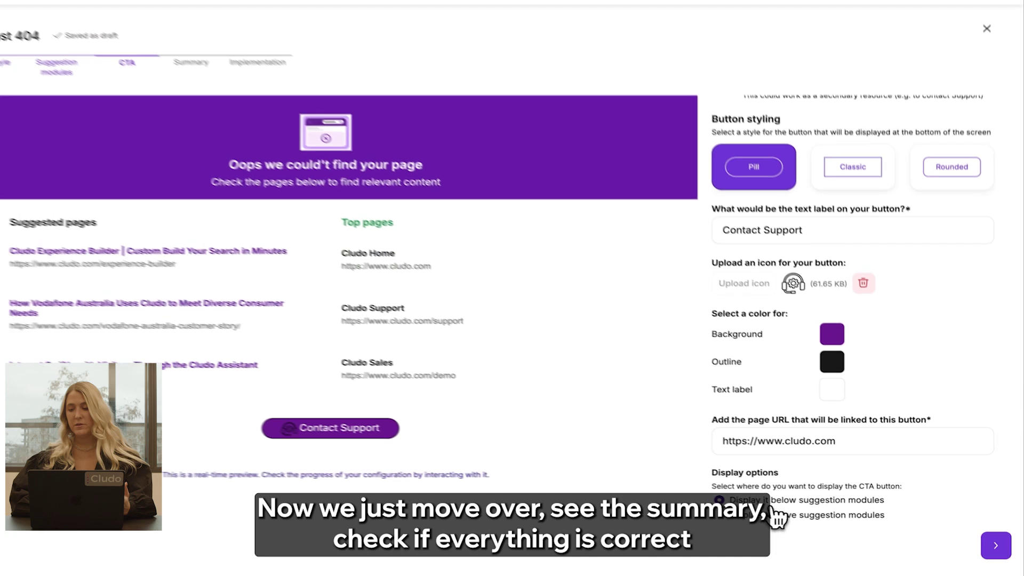
left_click(997, 547)
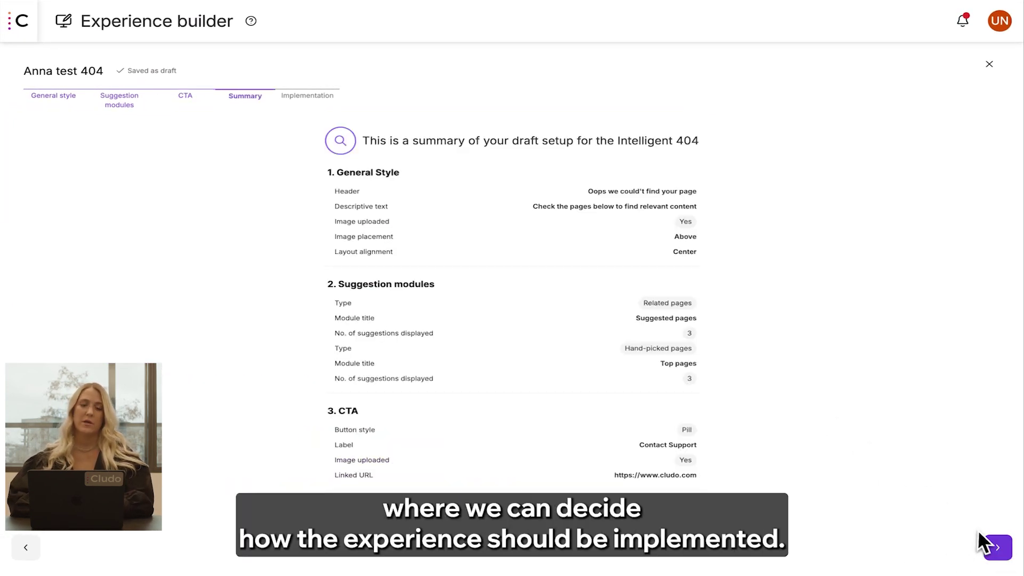
left_click(998, 547)
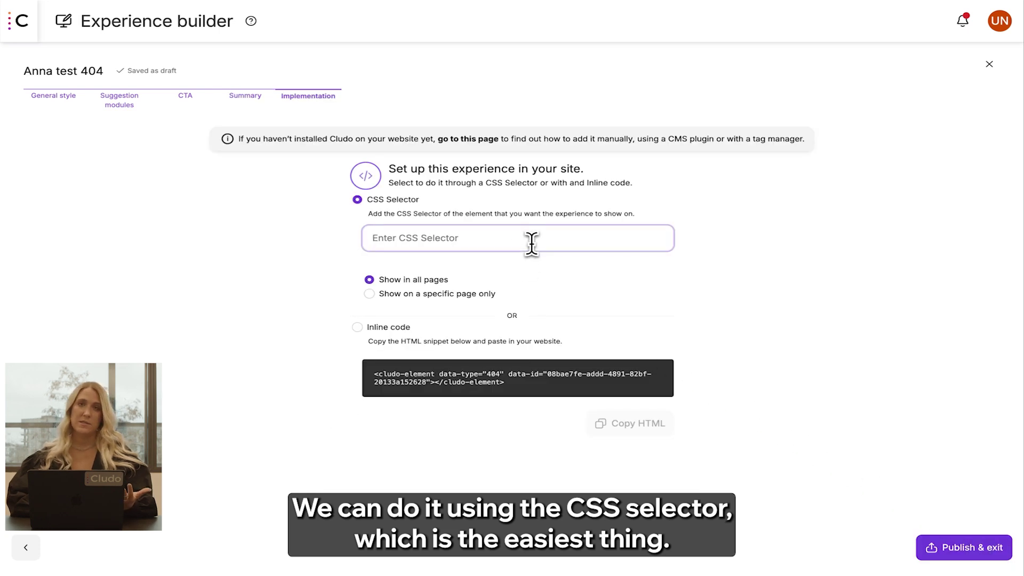
type(".container")
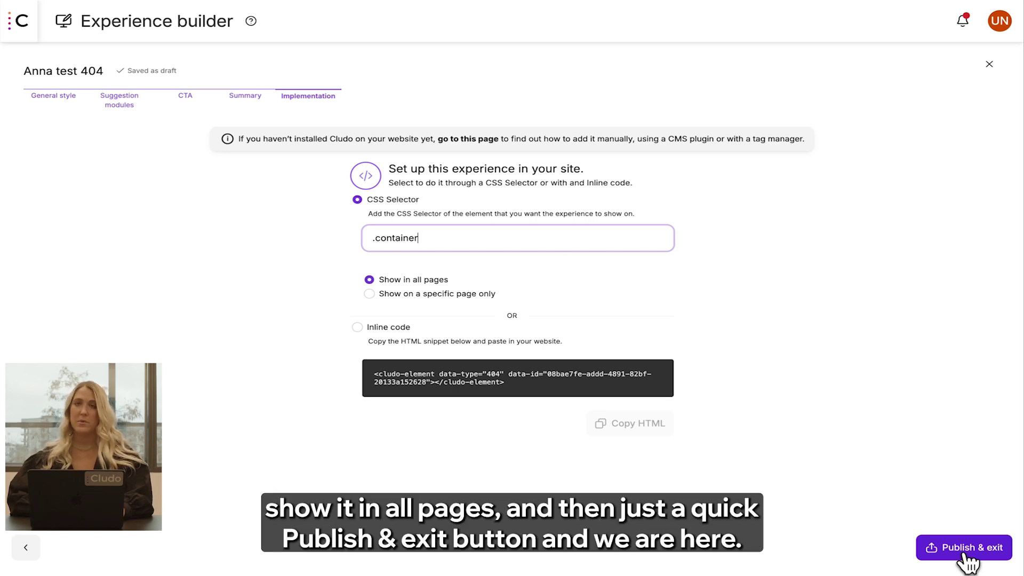
Step: Publish Anna test 404 and enable it live on site
left_click(965, 552)
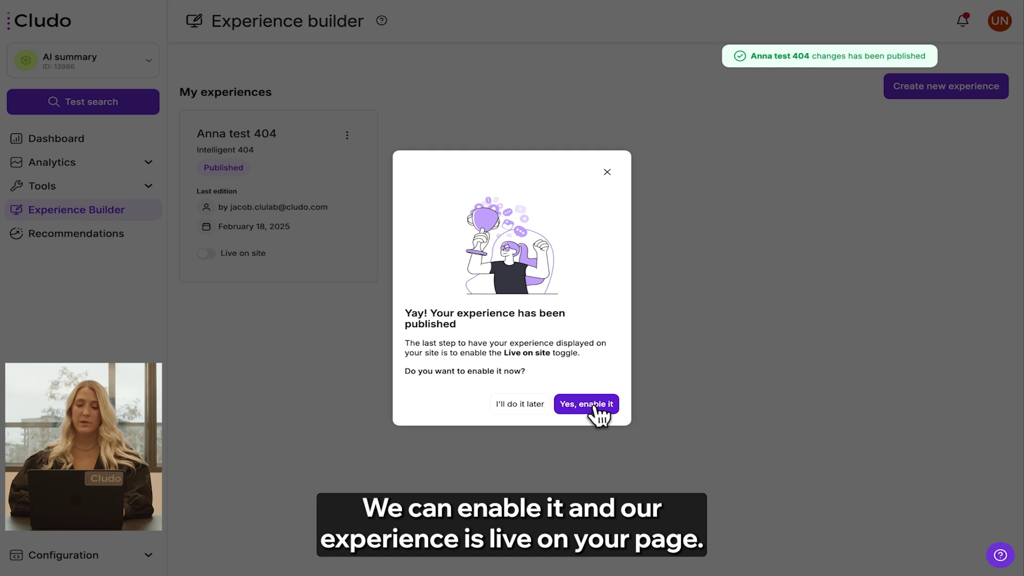
left_click(593, 408)
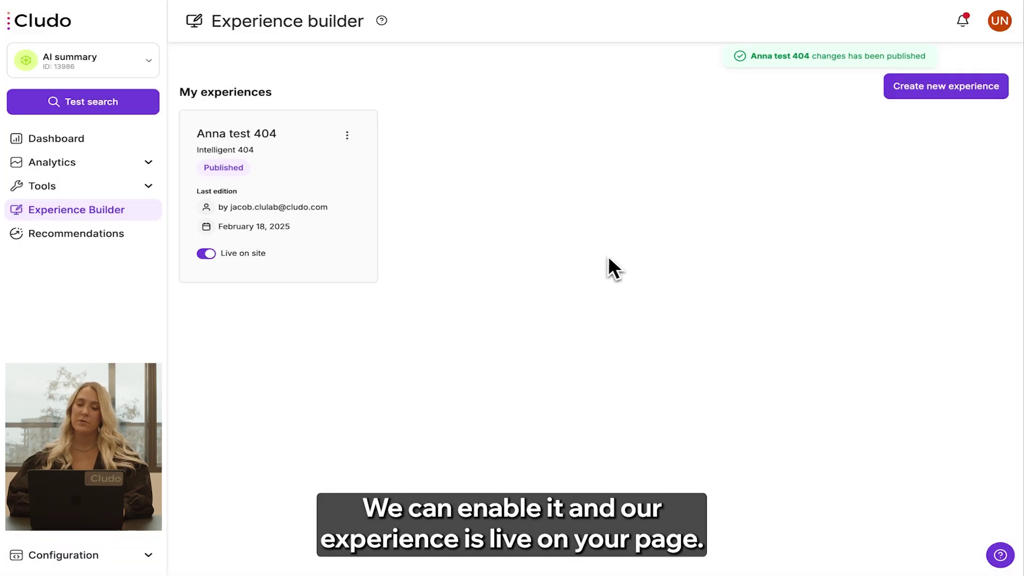
left_click(347, 135)
Step: Reopen Anna test 404 for editing and save a lighter purple header background
left_click(331, 159)
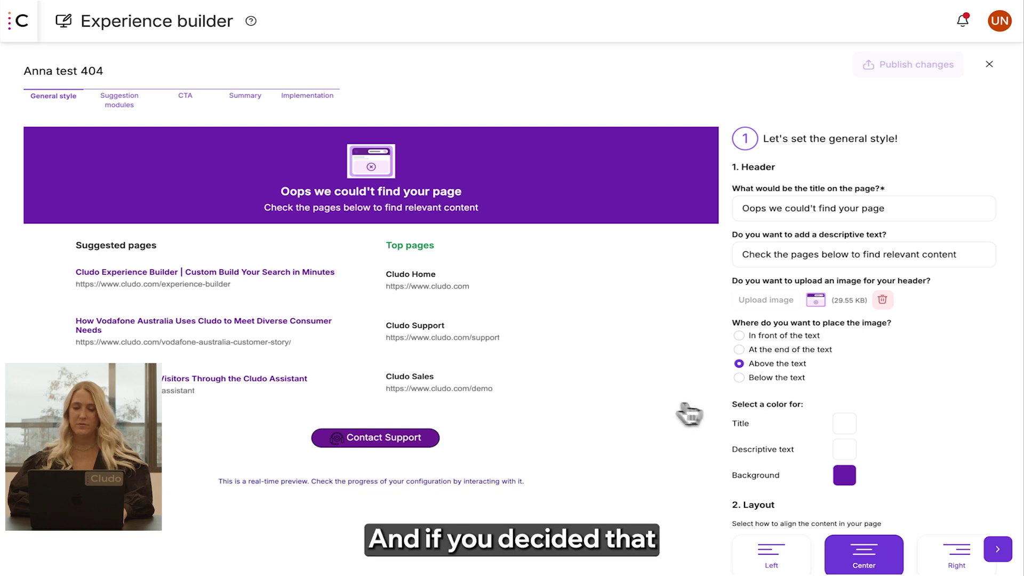
scroll(892, 396, "down", 1)
left_click(845, 421)
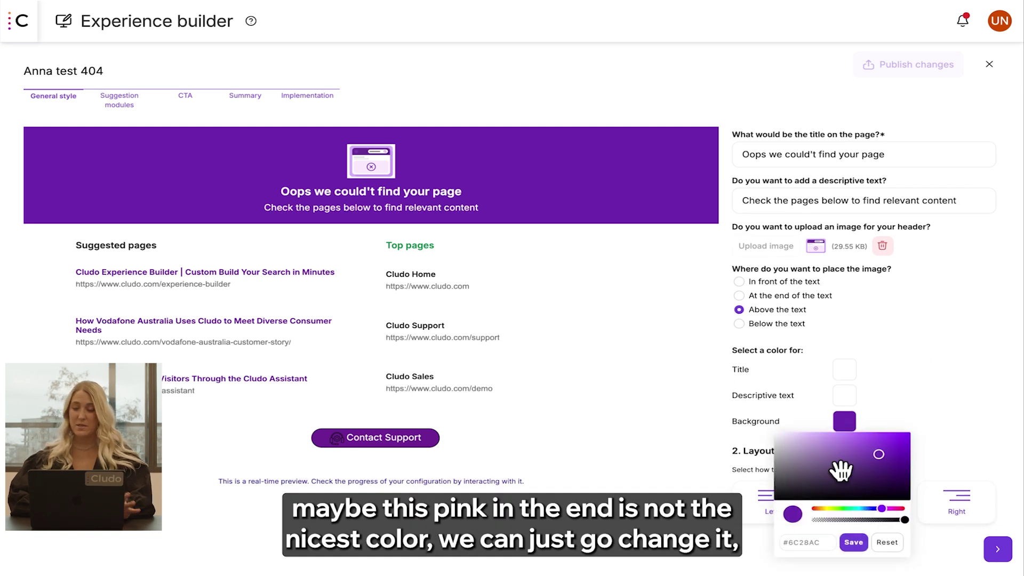
left_click_drag(842, 472, 824, 444)
left_click(852, 542)
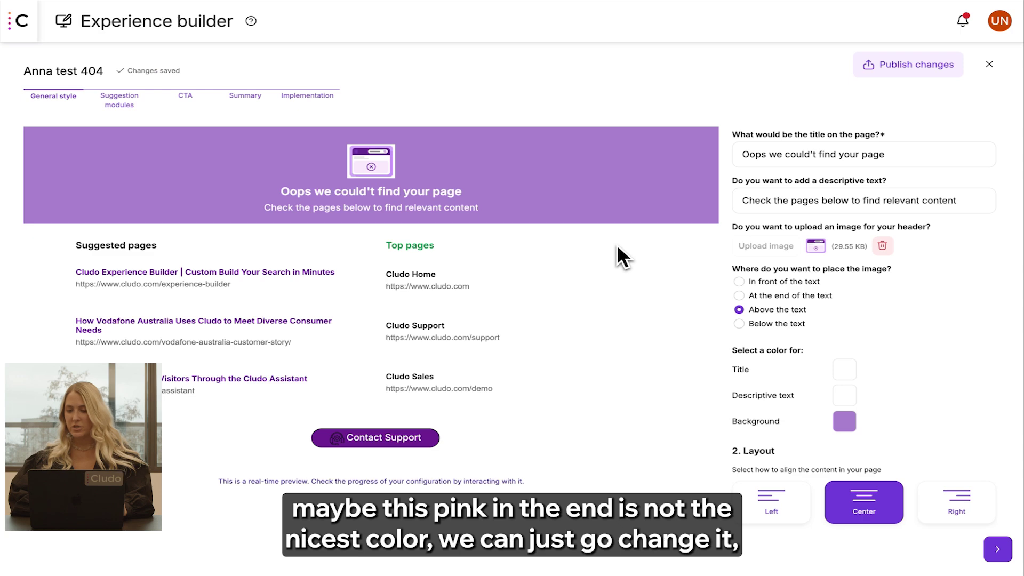
left_click(997, 549)
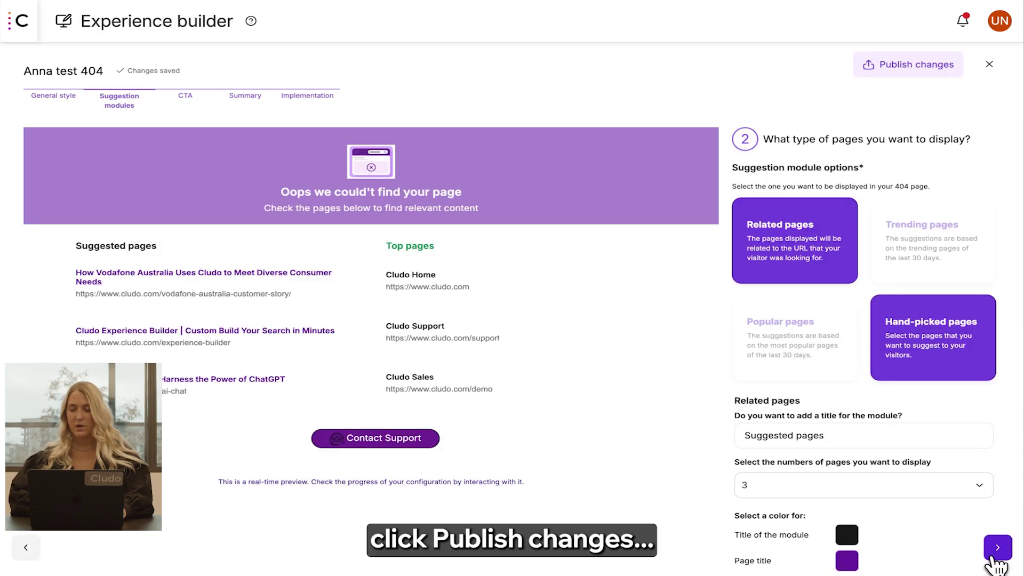